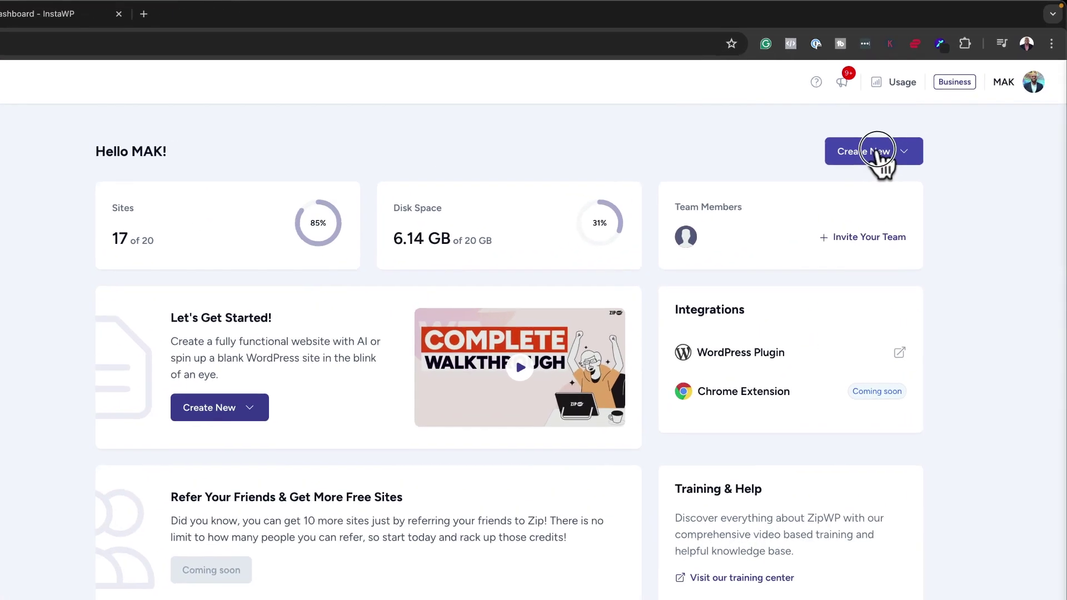
Step: Create a new blank website with the site label "Test Website" and log in to its WordPress admin
{"action": "left_click", "coordinate": [914, 121]}
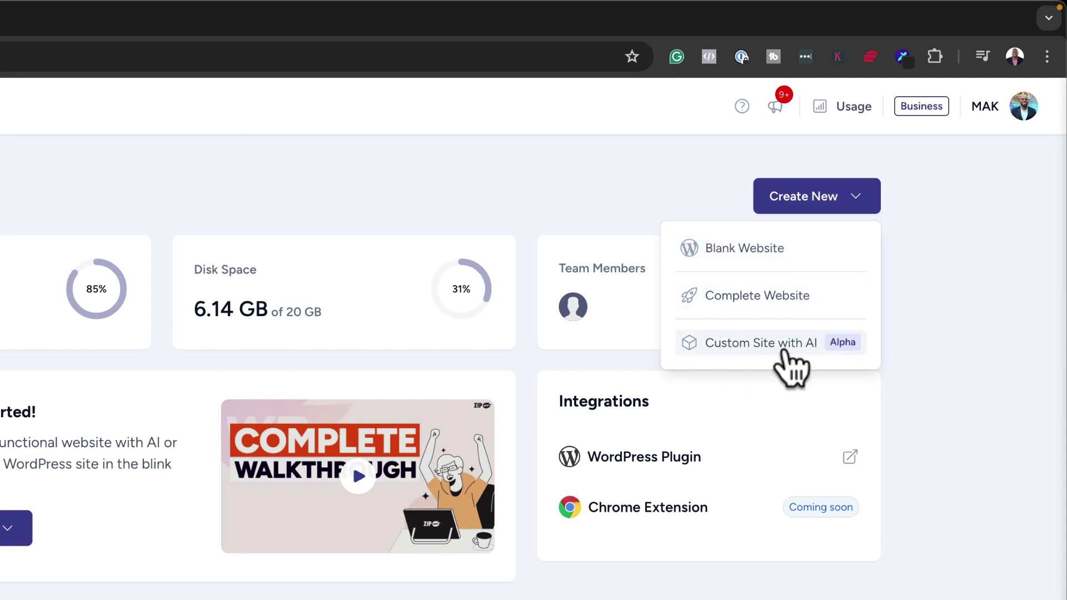
{"action": "left_click", "coordinate": [751, 248]}
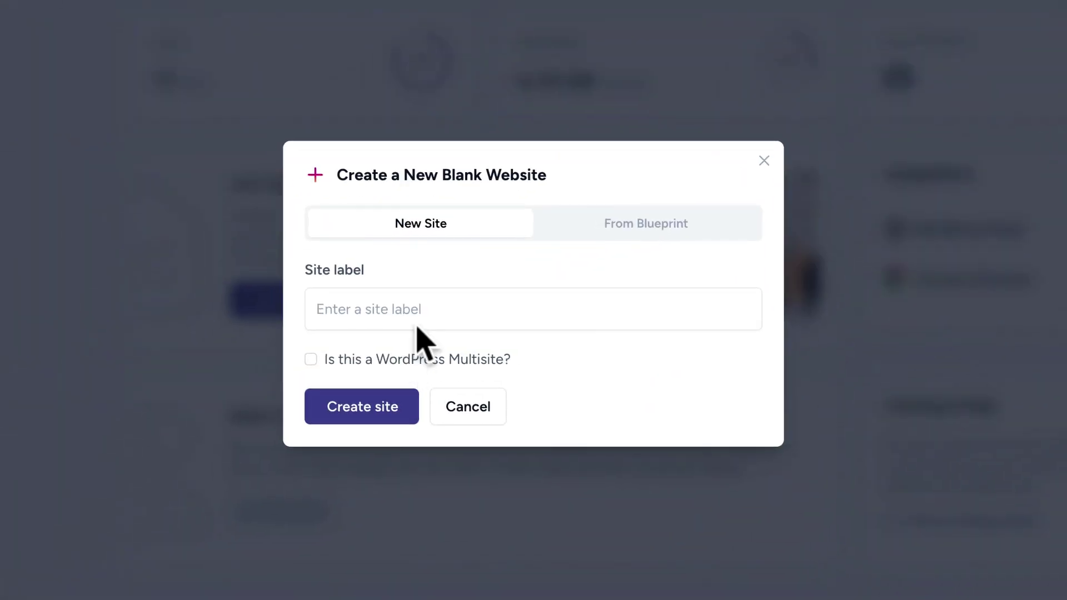
{"action": "left_click", "coordinate": [398, 329]}
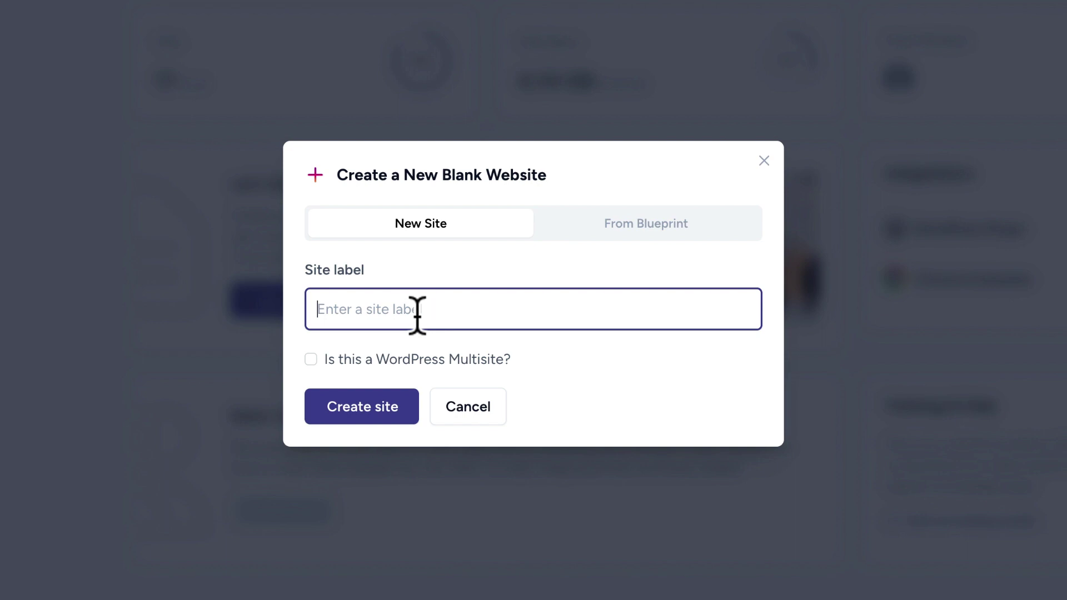
{"action": "type", "text": "Test Web"}
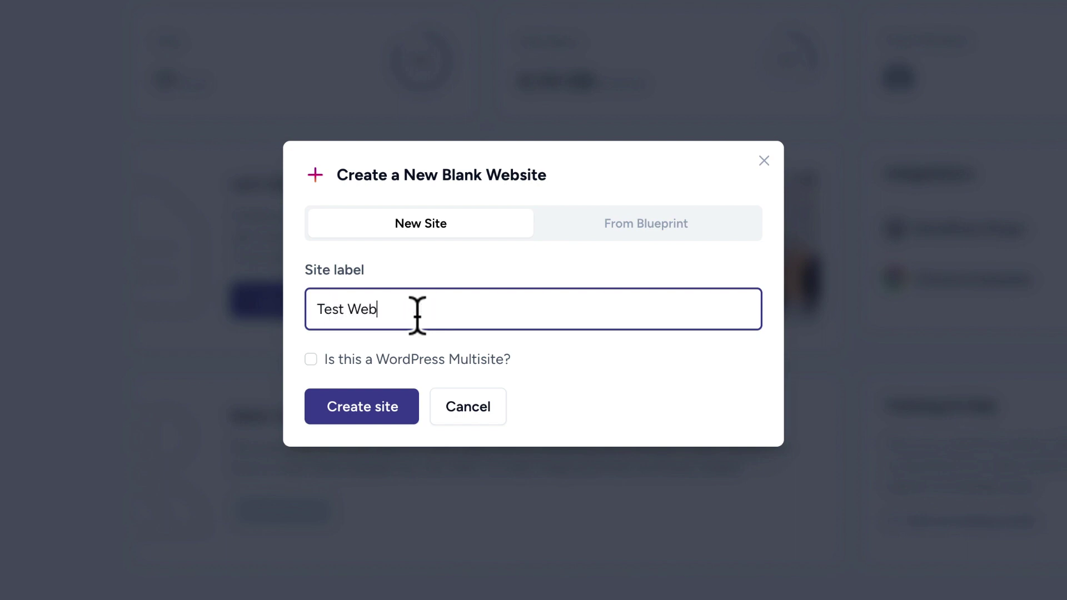
{"action": "type", "text": "site"}
{"action": "left_click", "coordinate": [360, 415]}
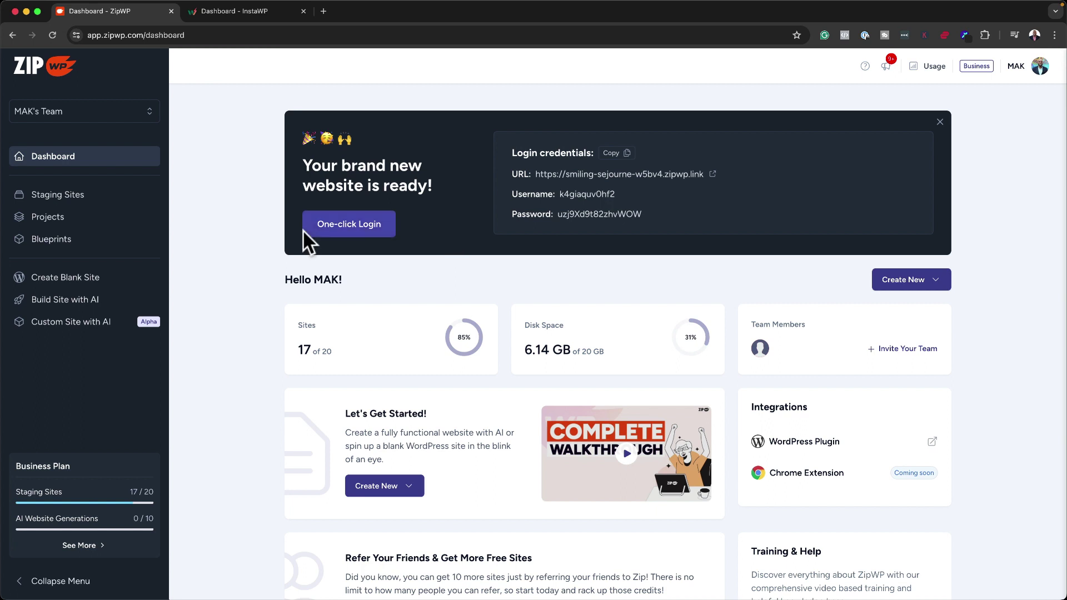
{"action": "left_click", "coordinate": [353, 225]}
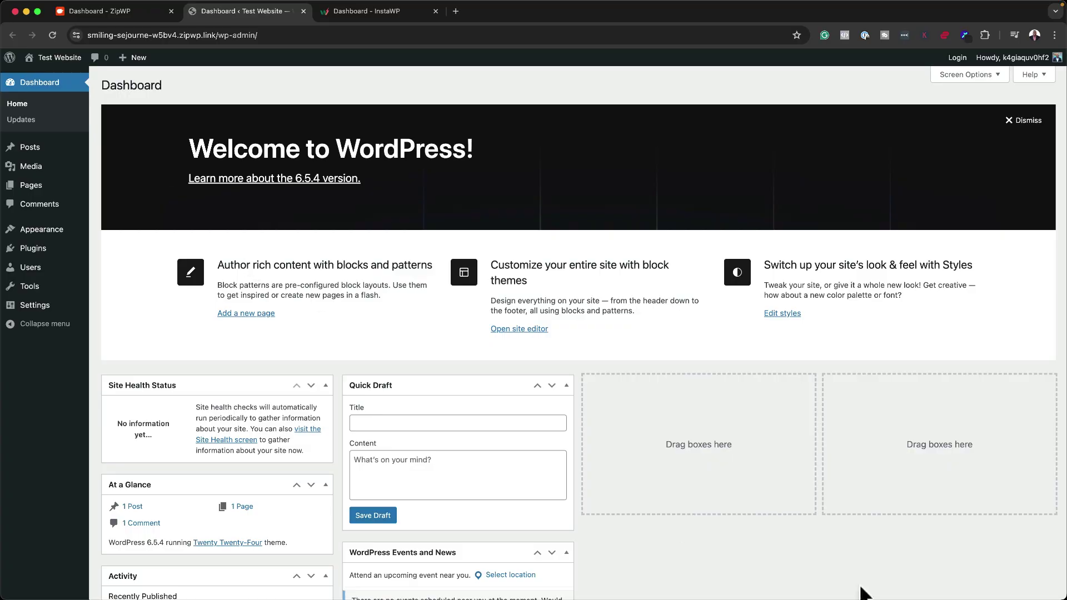
Step: Switch to InstaWP and set up a new from-scratch site with the All in One SEO and Contact Form plugins selected
{"action": "left_click", "coordinate": [399, 11]}
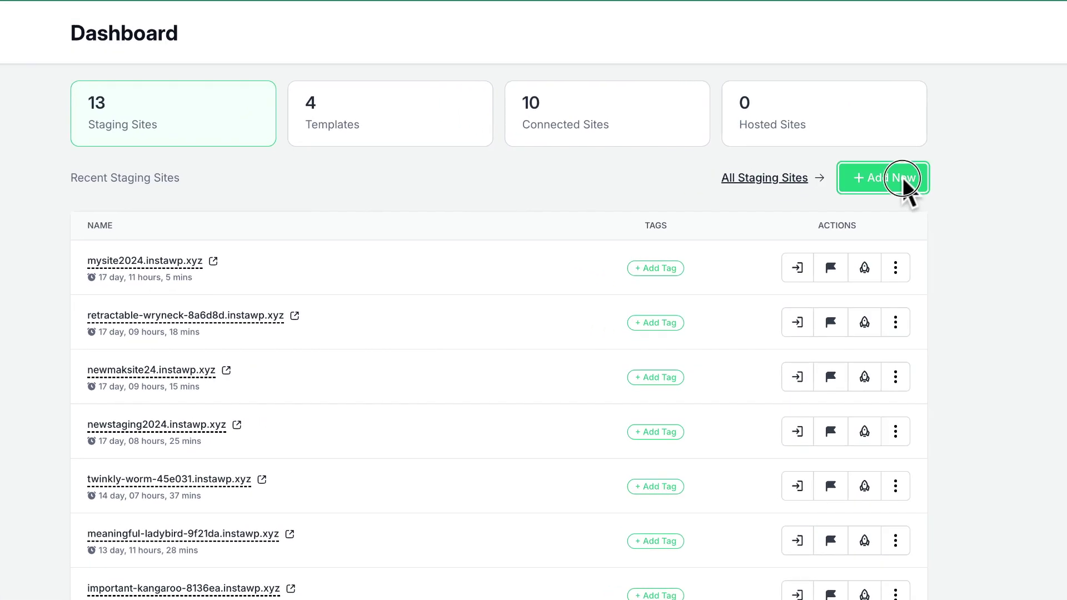
{"action": "left_click", "coordinate": [851, 222]}
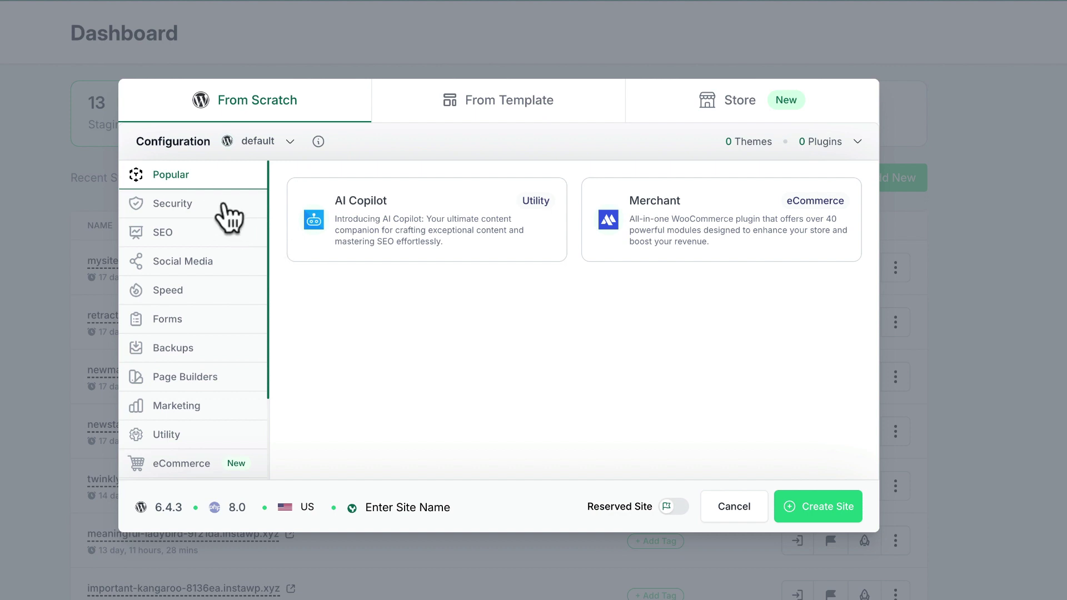
{"action": "left_click", "coordinate": [228, 217]}
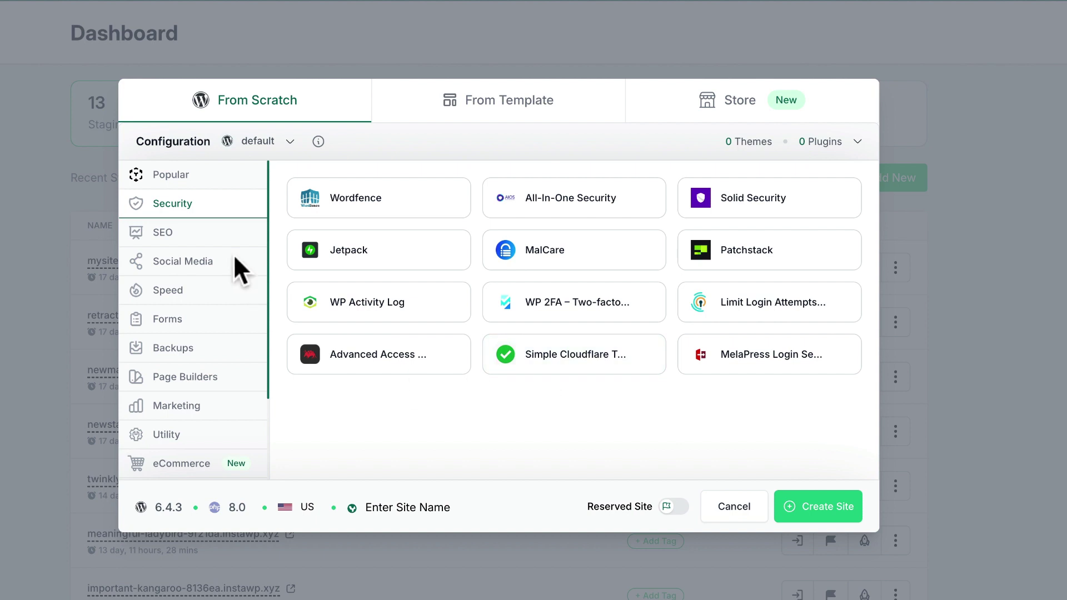
{"action": "left_click", "coordinate": [223, 234]}
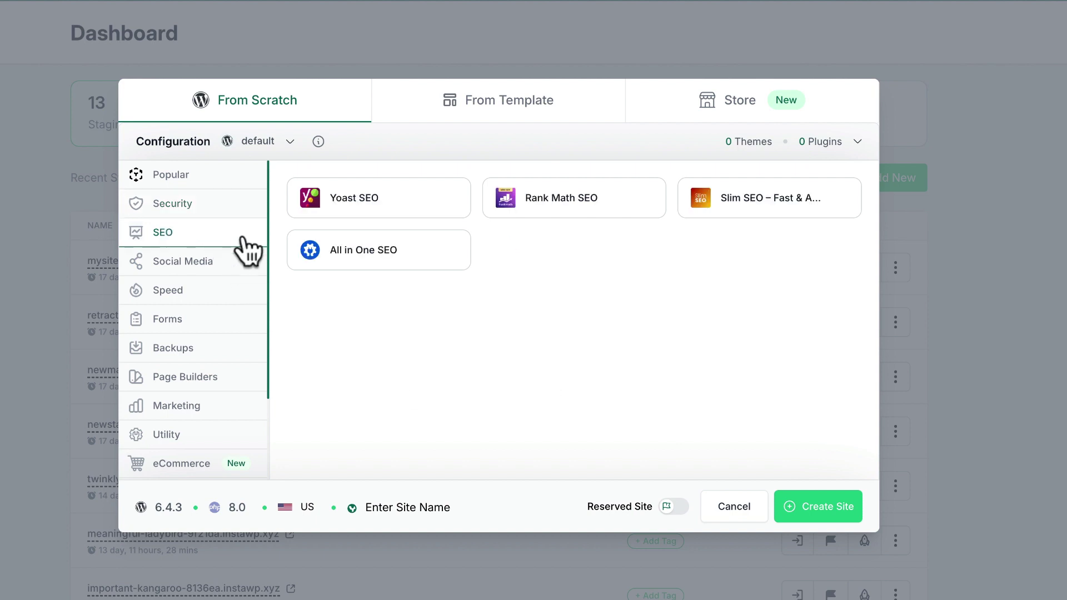
{"action": "left_click", "coordinate": [378, 255]}
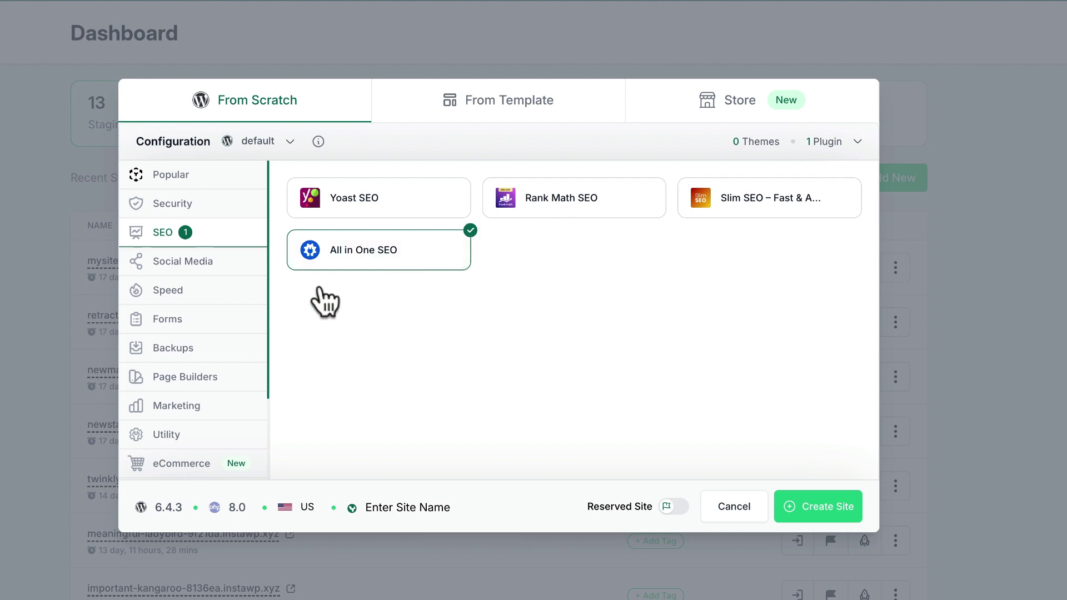
{"action": "left_click", "coordinate": [222, 321]}
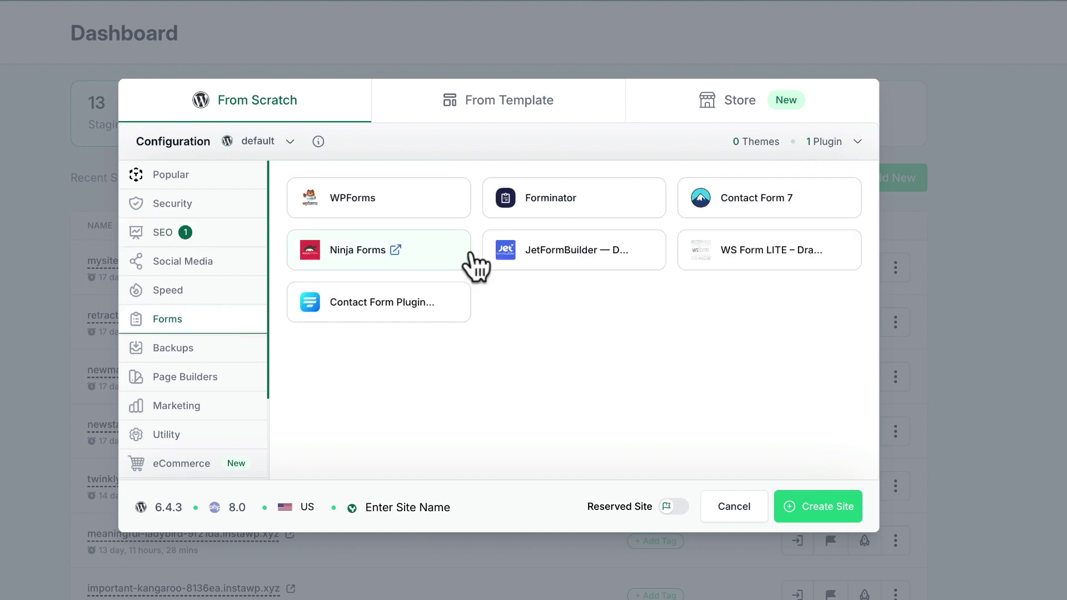
{"action": "left_click", "coordinate": [443, 313]}
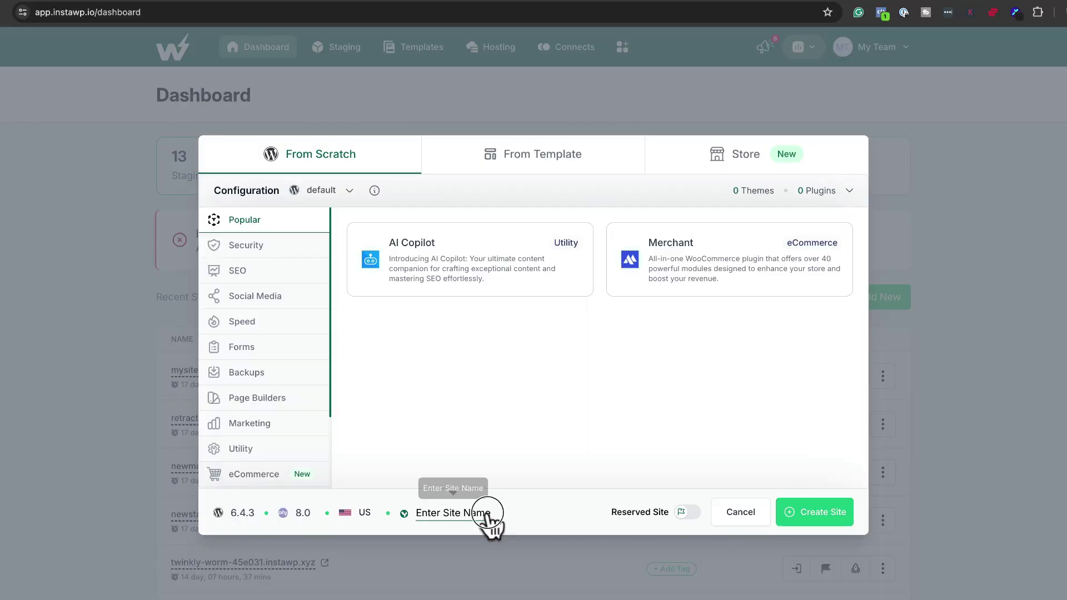
Step: Name the new from-scratch site testwebsitea, create it without plugins and log in to its WordPress admin
{"action": "left_click", "coordinate": [490, 520]}
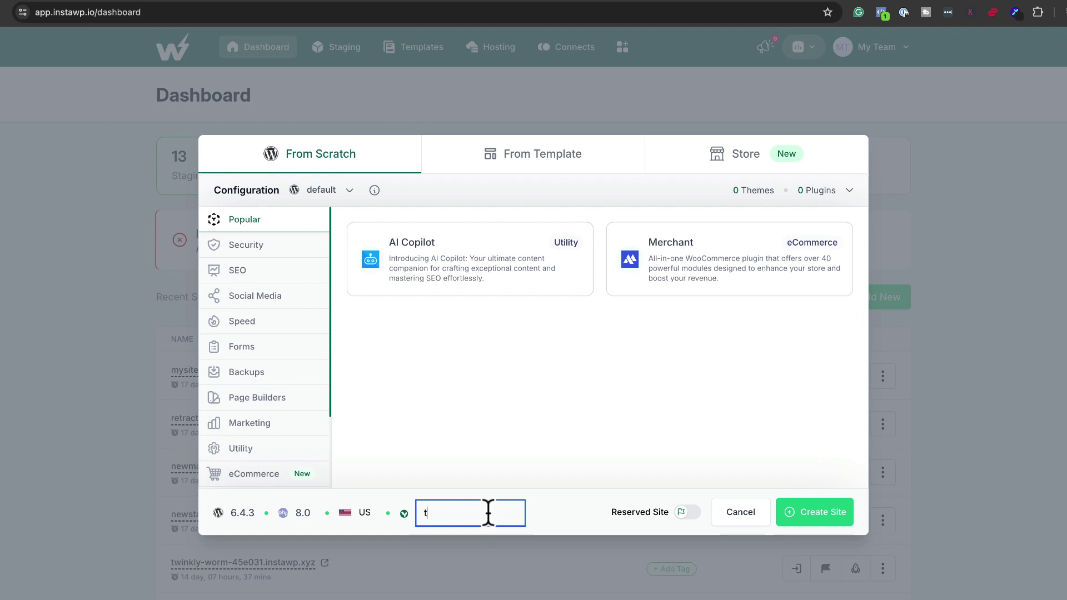
{"action": "type", "text": "testwebsitea"}
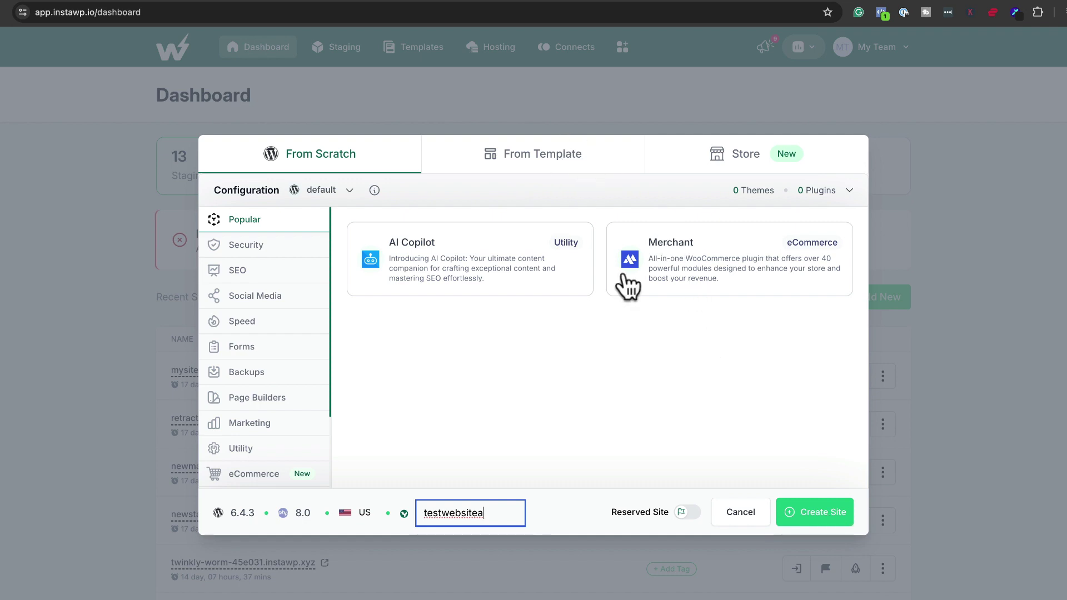
{"action": "left_click", "coordinate": [838, 521]}
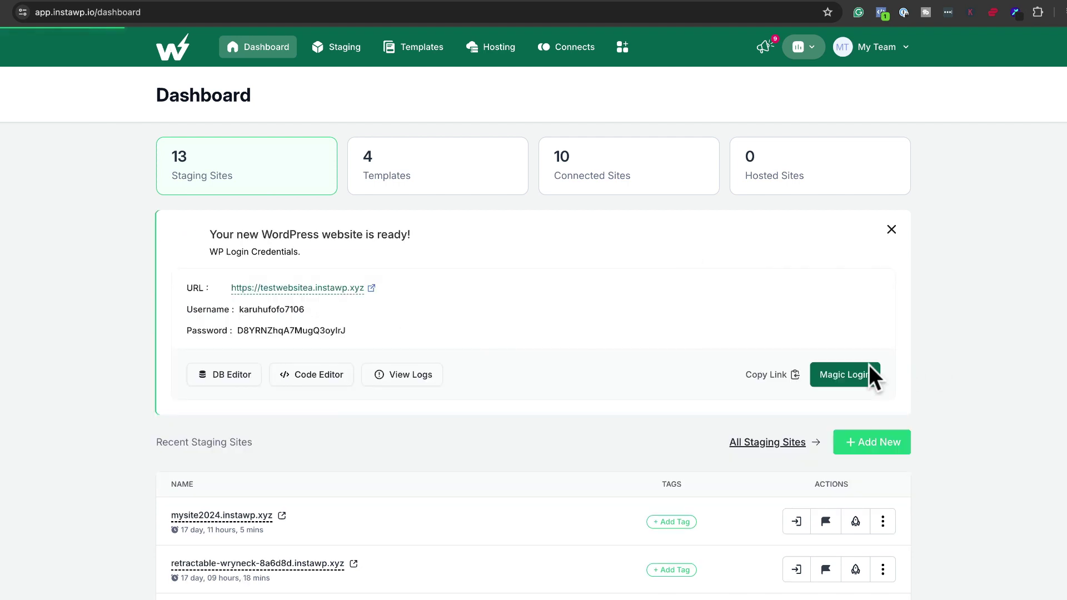
{"action": "left_click", "coordinate": [862, 382]}
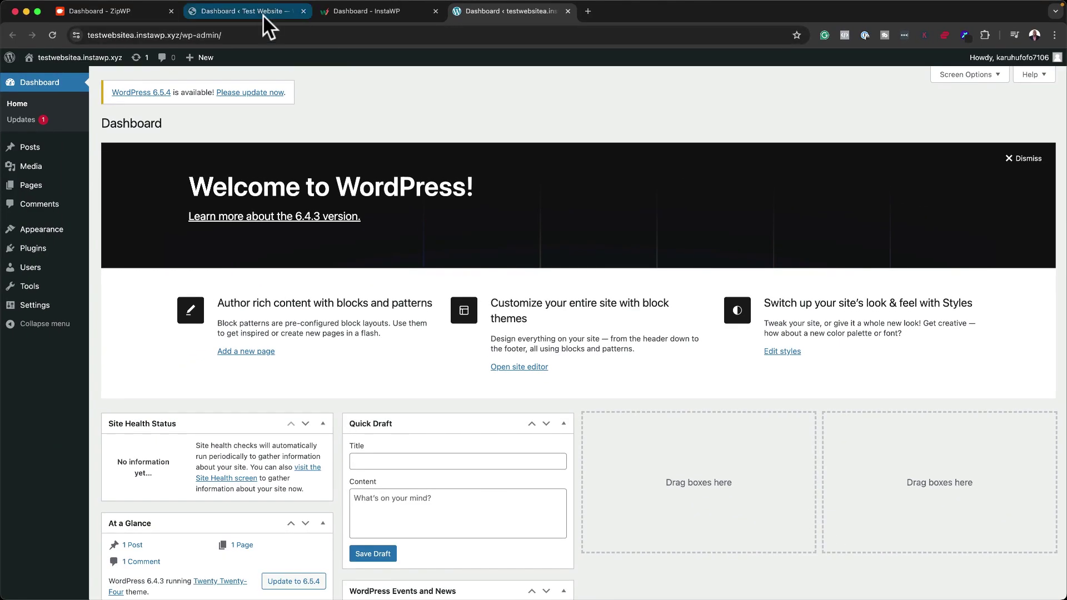
Step: Switch back to ZipWP and open the team page for inviting members
{"action": "left_click", "coordinate": [131, 15]}
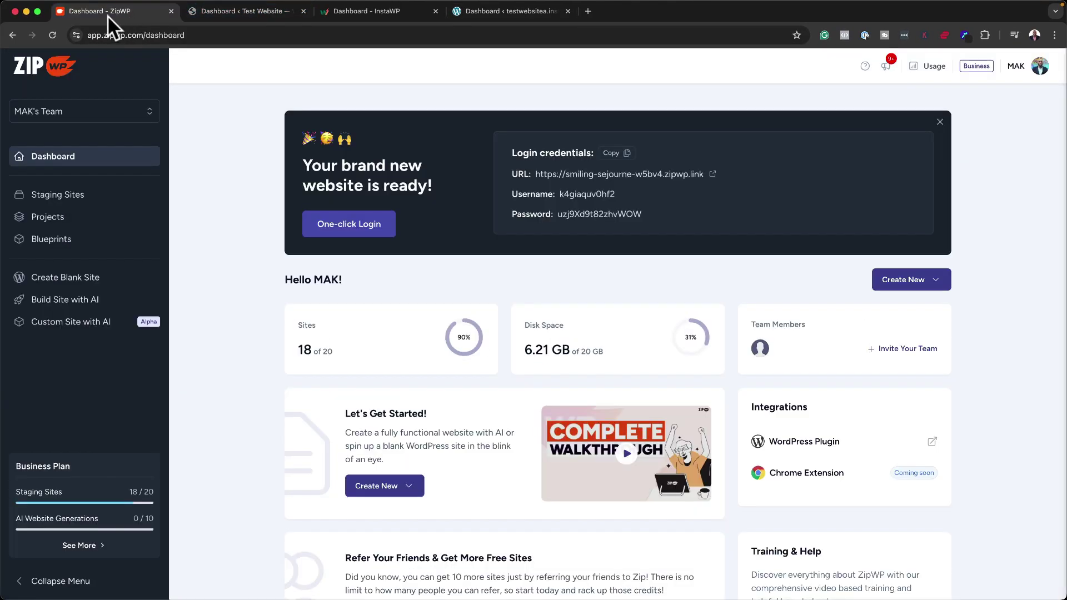
{"action": "scroll", "coordinate": [413, 347], "scroll_direction": "down", "scroll_amount": 1}
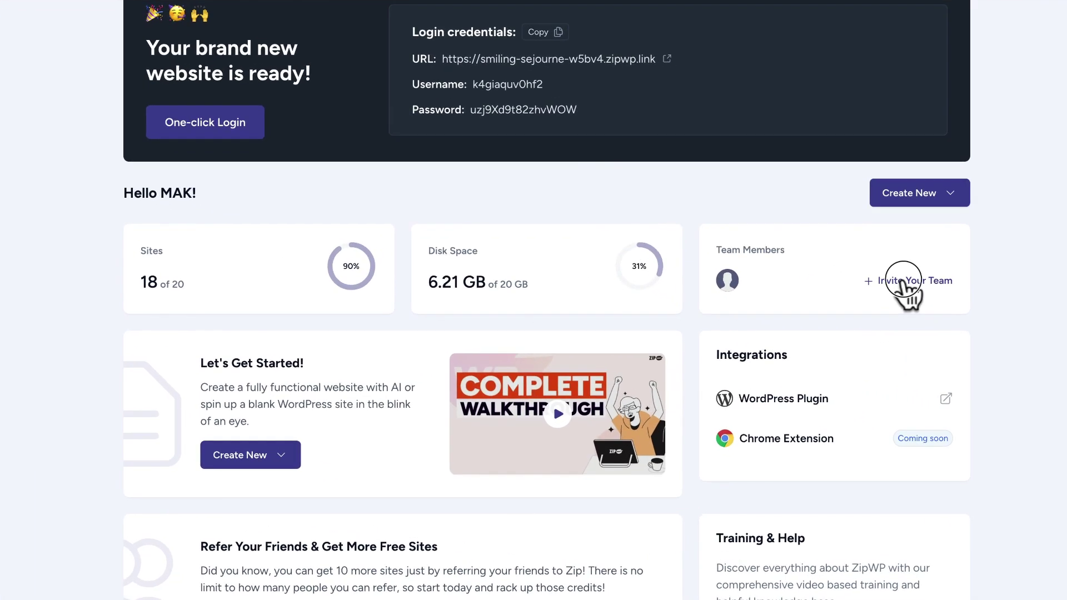
{"action": "left_click", "coordinate": [906, 305]}
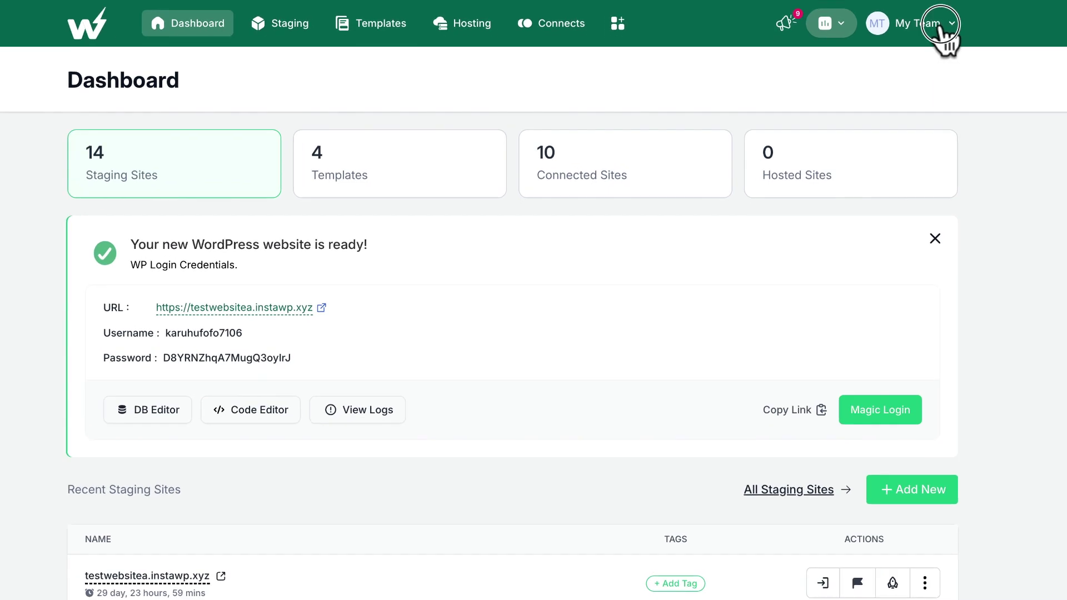
Step: Switch to InstaWP and open the team settings of My Team
{"action": "left_click", "coordinate": [856, 69]}
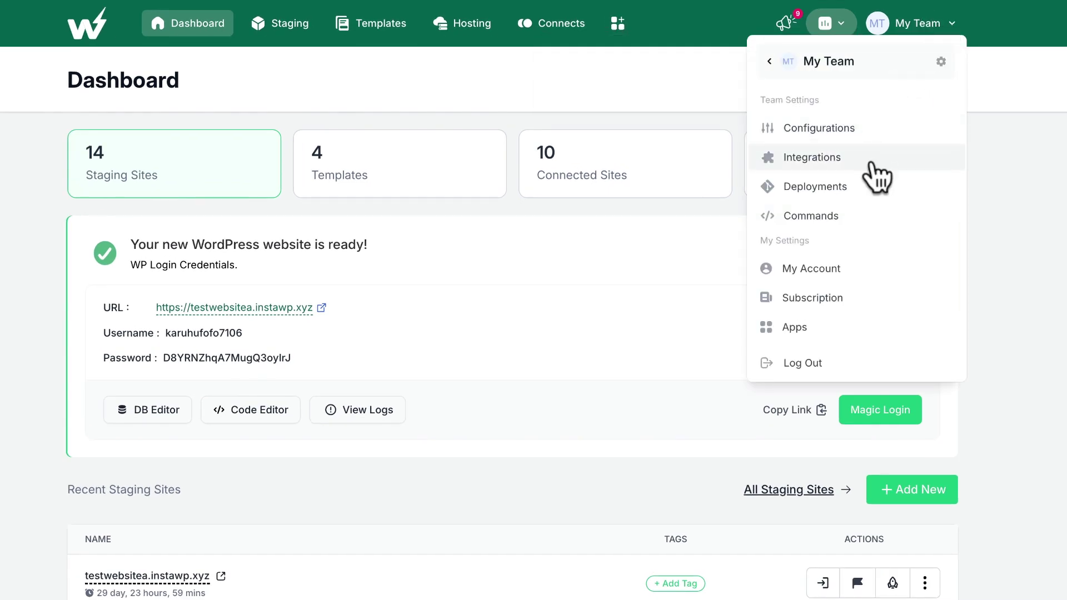
{"action": "mouse_move", "coordinate": [928, 66]}
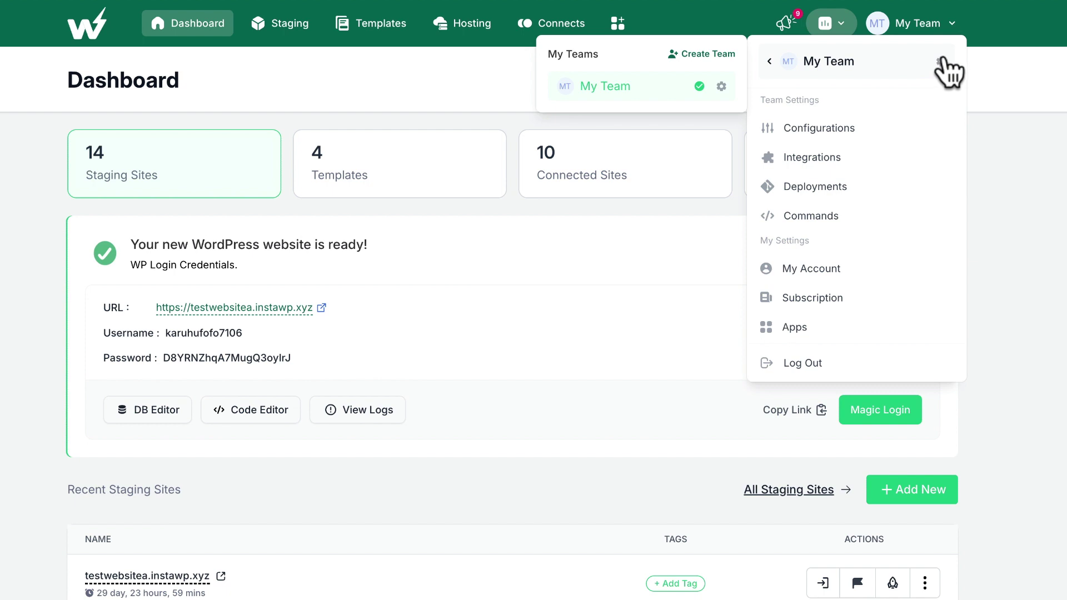
{"action": "left_click", "coordinate": [943, 61]}
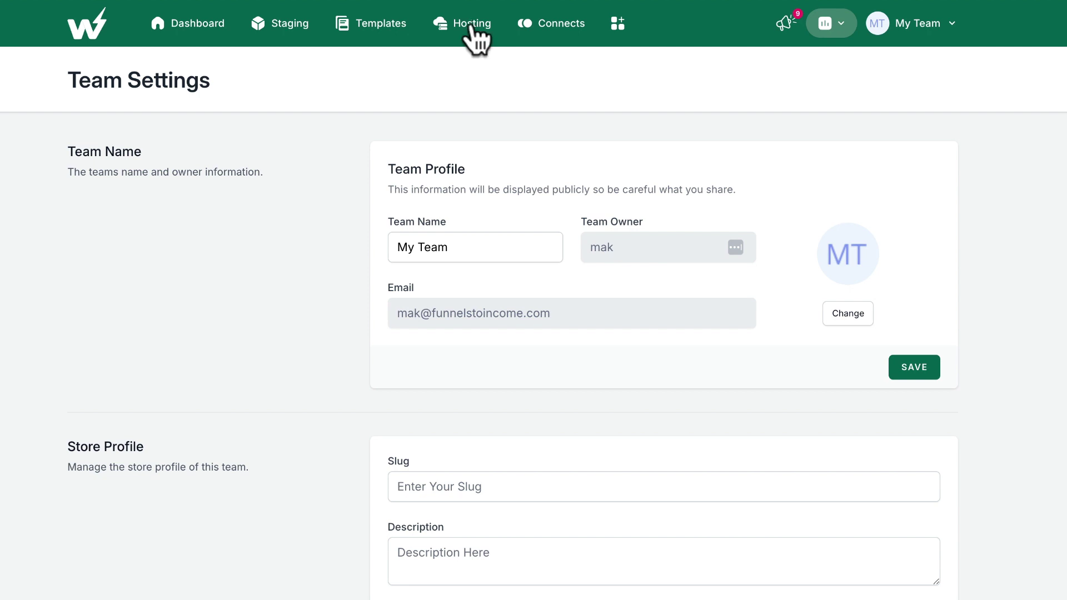
Step: Return to the InstaWP dashboard and open the go-live options for testwebsitea.instawp.xyz
{"action": "left_click", "coordinate": [193, 25]}
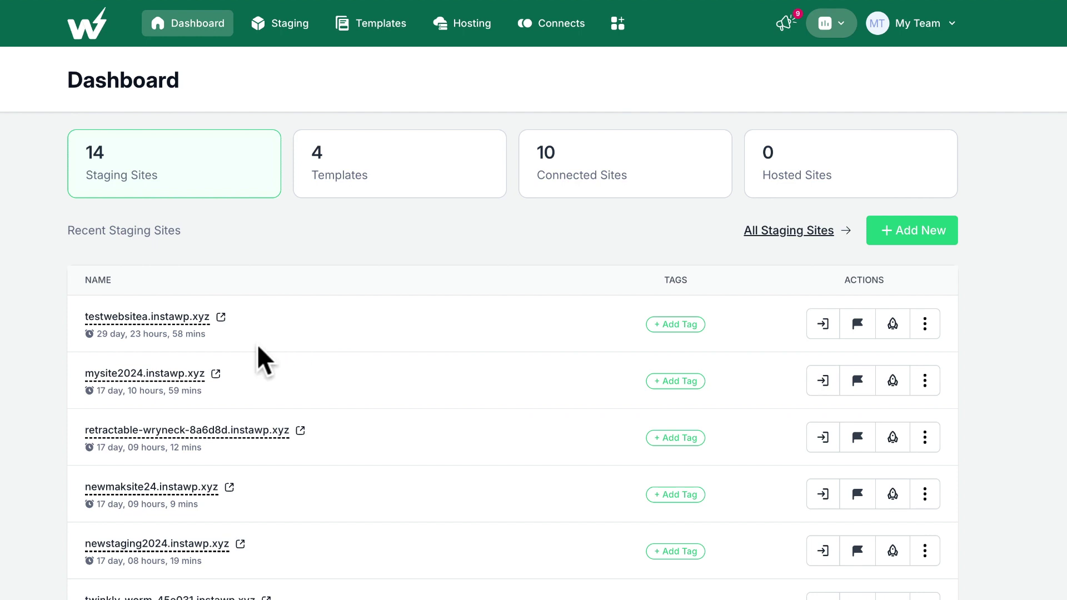
{"action": "left_click", "coordinate": [893, 325]}
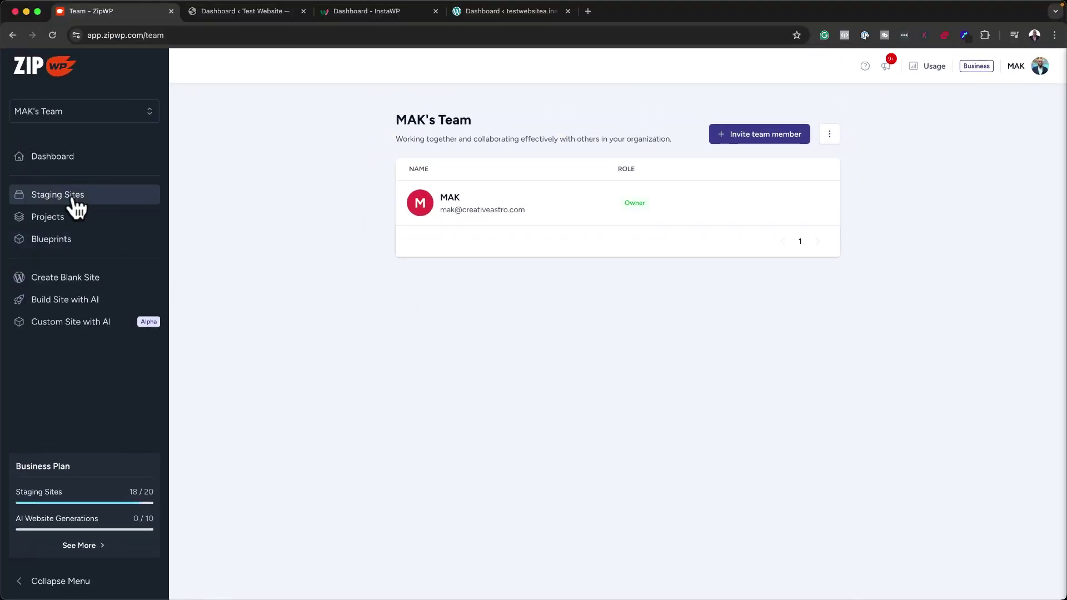
Step: In ZipWP's staging sites, open the blueprint creation form for the first listed site
{"action": "left_click", "coordinate": [72, 201]}
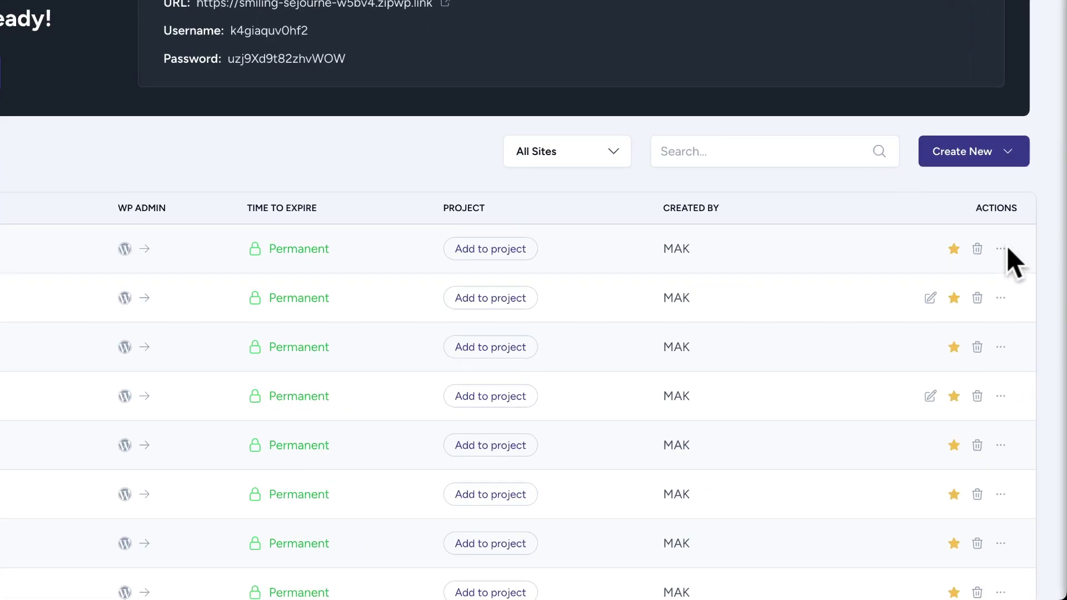
{"action": "left_click", "coordinate": [1000, 241]}
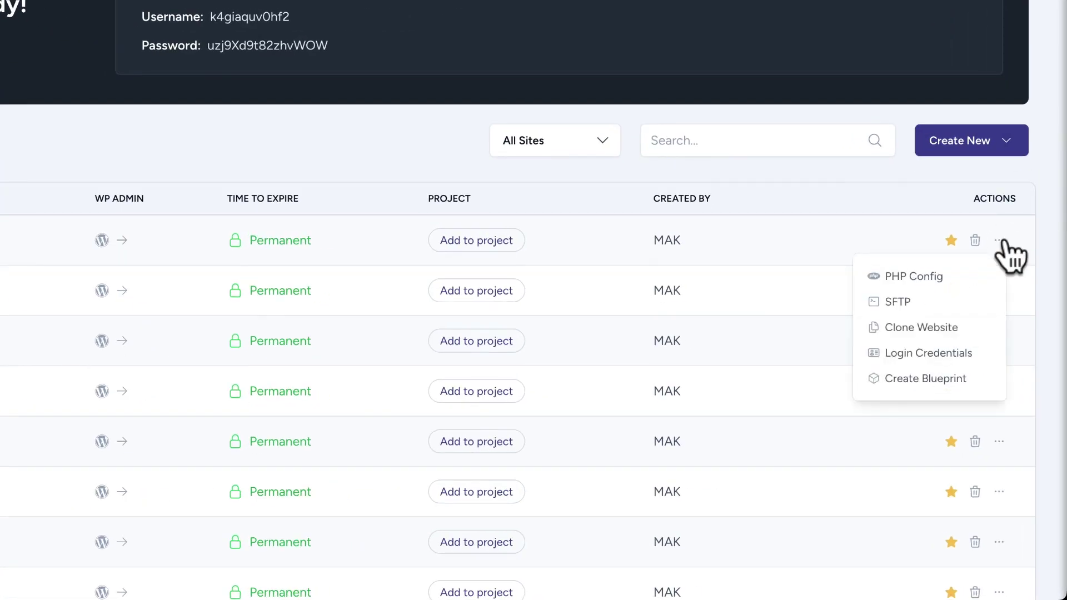
{"action": "left_click", "coordinate": [949, 380]}
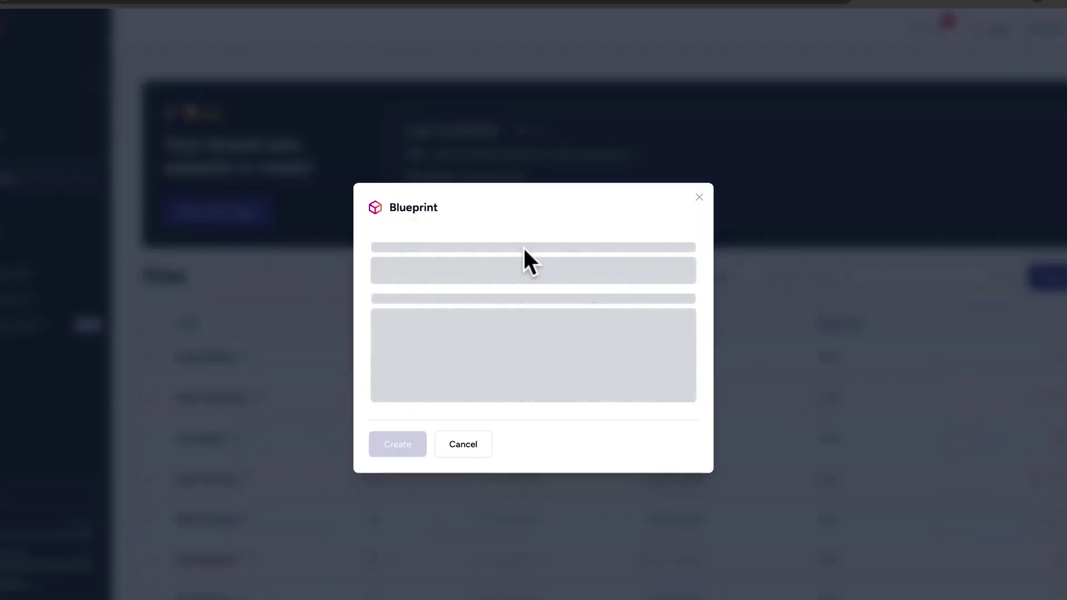
{"action": "left_click", "coordinate": [418, 287]}
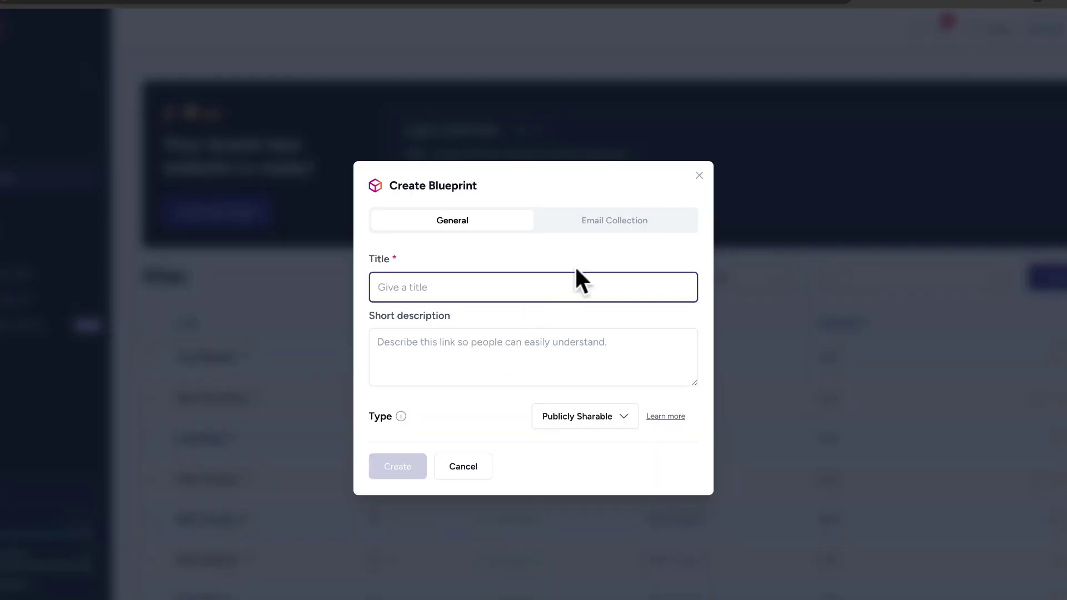
Step: Enable Collect email, Collect name and Send credentials to email for the blueprint, leaving the webhook URL empty
{"action": "left_click", "coordinate": [608, 220]}
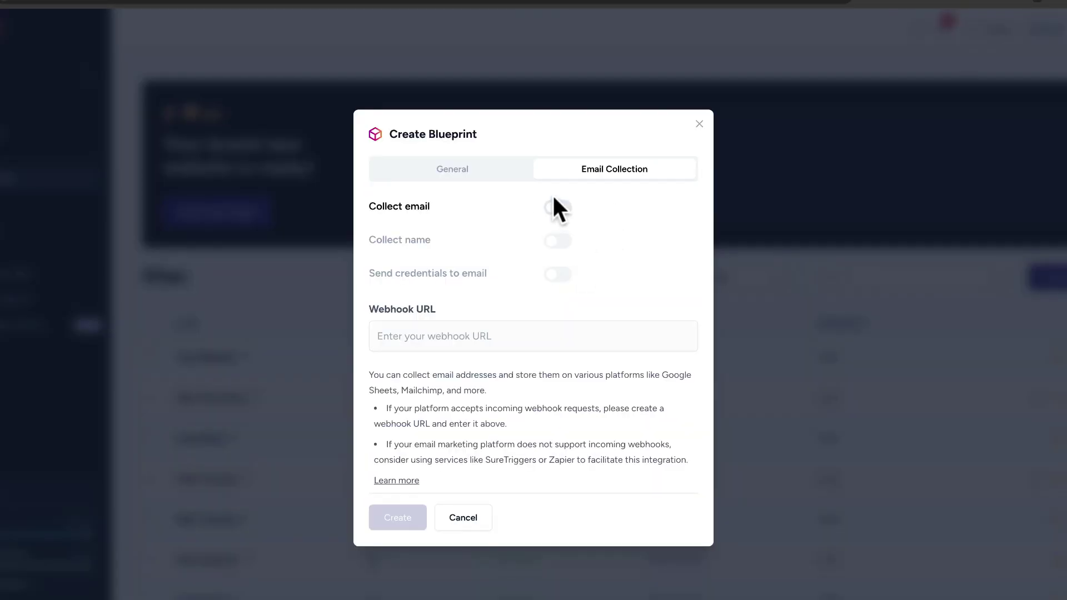
{"action": "left_click", "coordinate": [559, 208]}
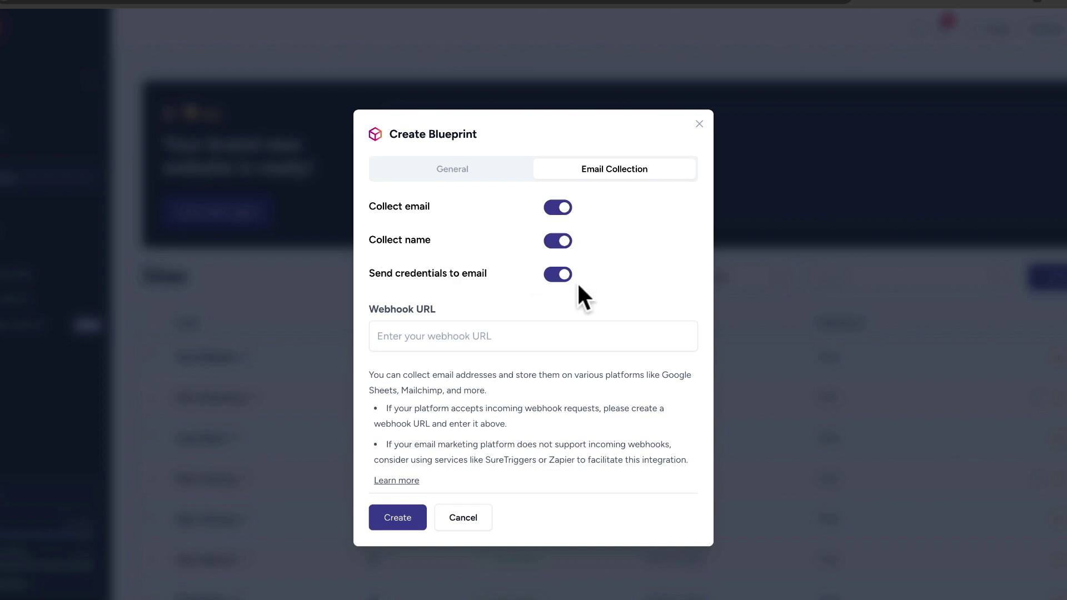
{"action": "left_click", "coordinate": [455, 339]}
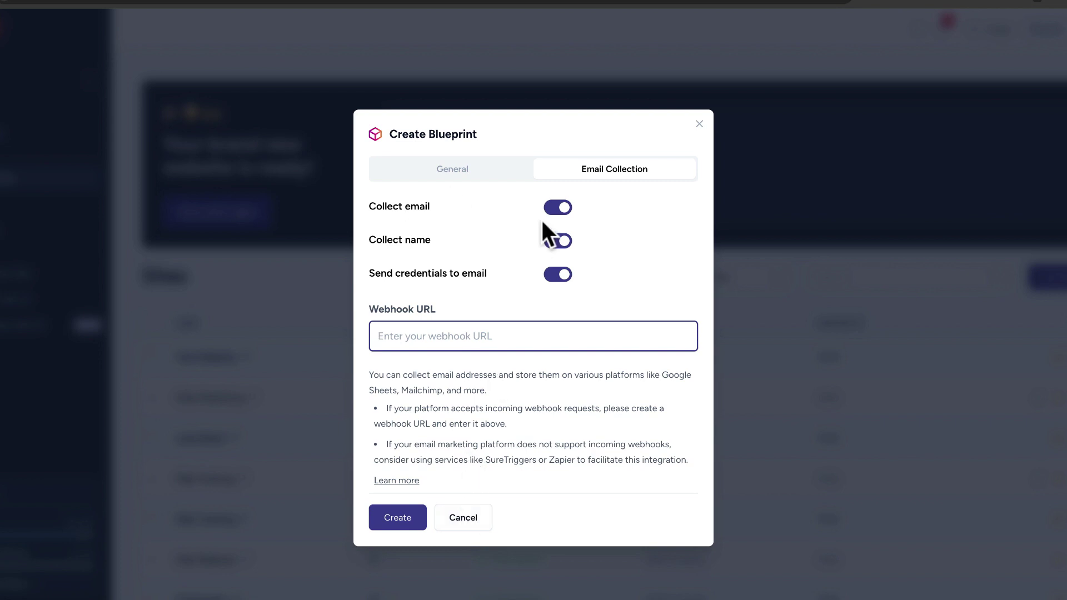
{"action": "left_click", "coordinate": [452, 173]}
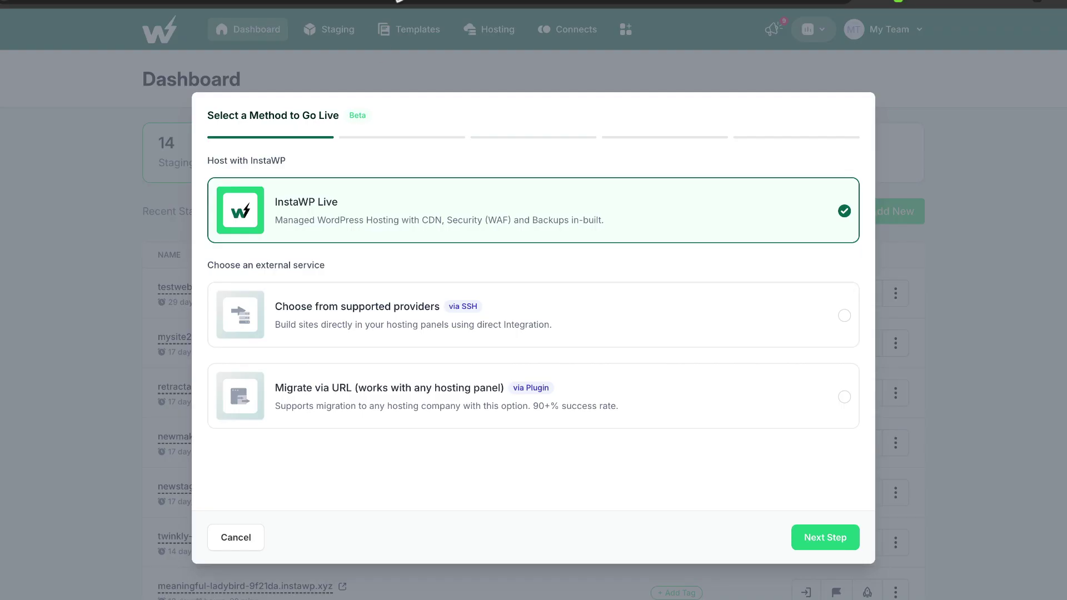
Step: Close the go-live options and review the saved templates offered when adding a new staging site, without creating one
{"action": "left_click", "coordinate": [40, 255]}
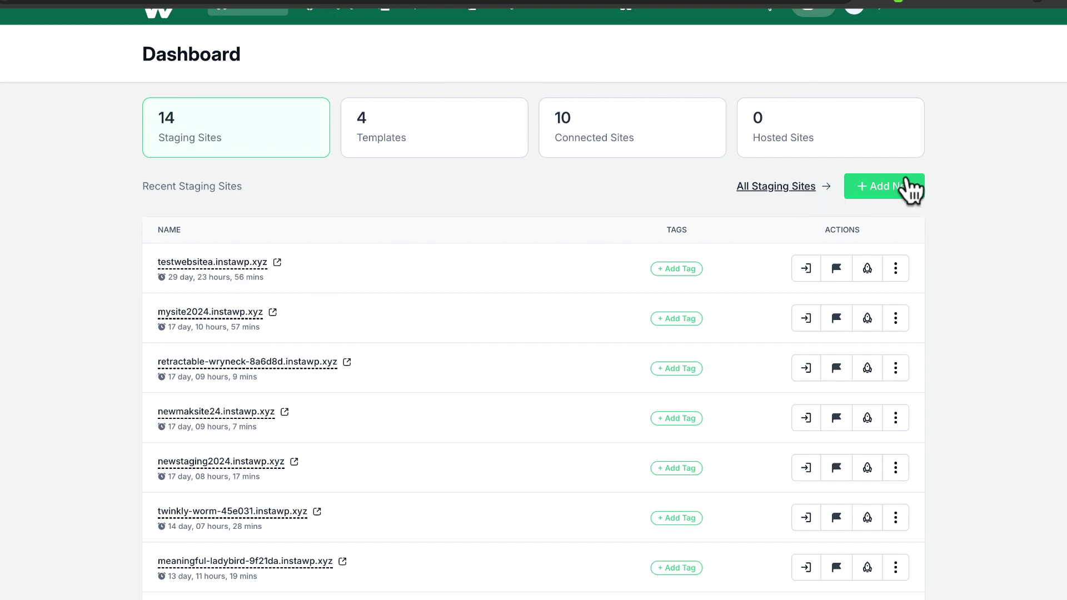
{"action": "left_click", "coordinate": [901, 188]}
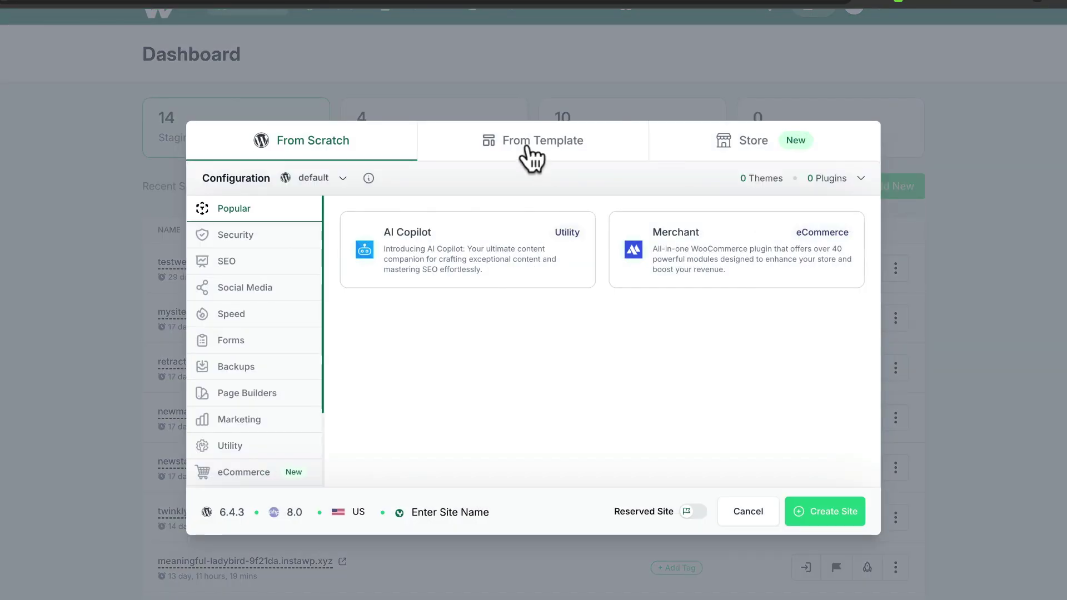
{"action": "left_click", "coordinate": [528, 148]}
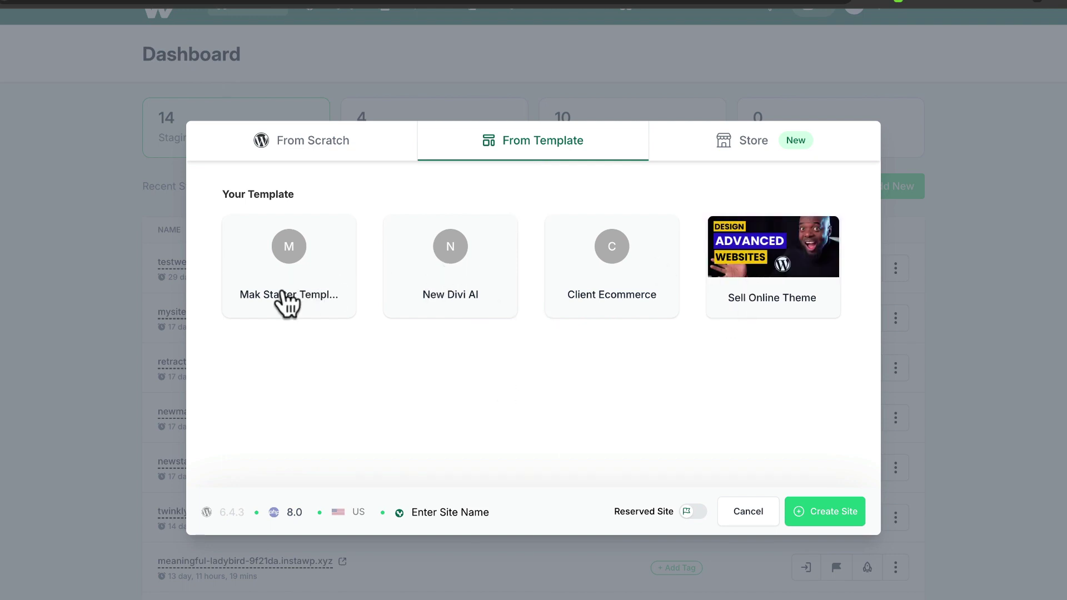
{"action": "left_click", "coordinate": [749, 511]}
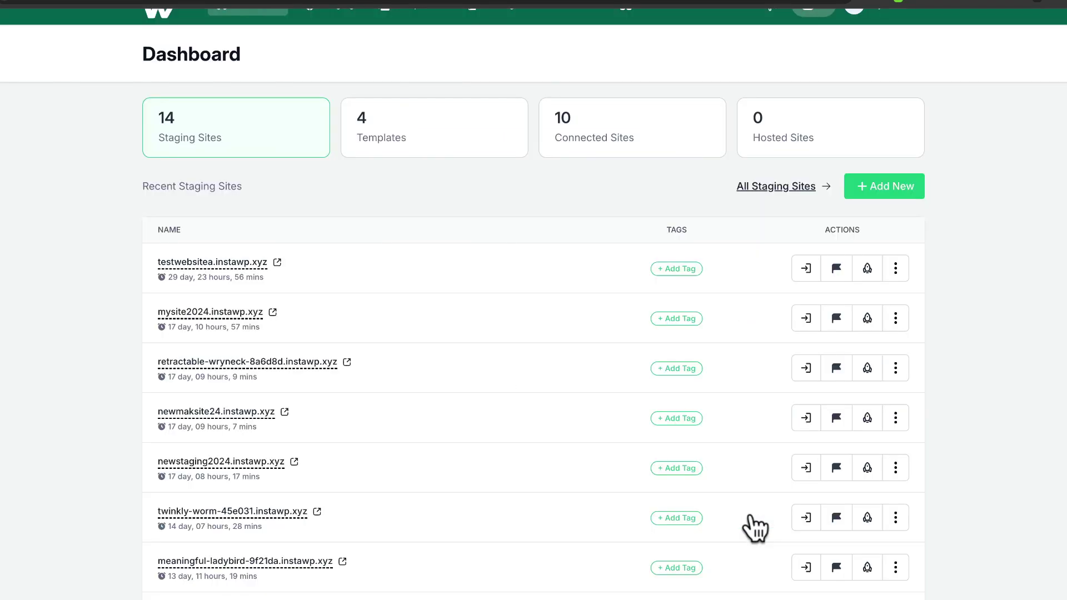
Step: Open the Mak Starter Template AS template's details and review its Branding, Email Collection and Security settings
{"action": "left_click", "coordinate": [465, 132]}
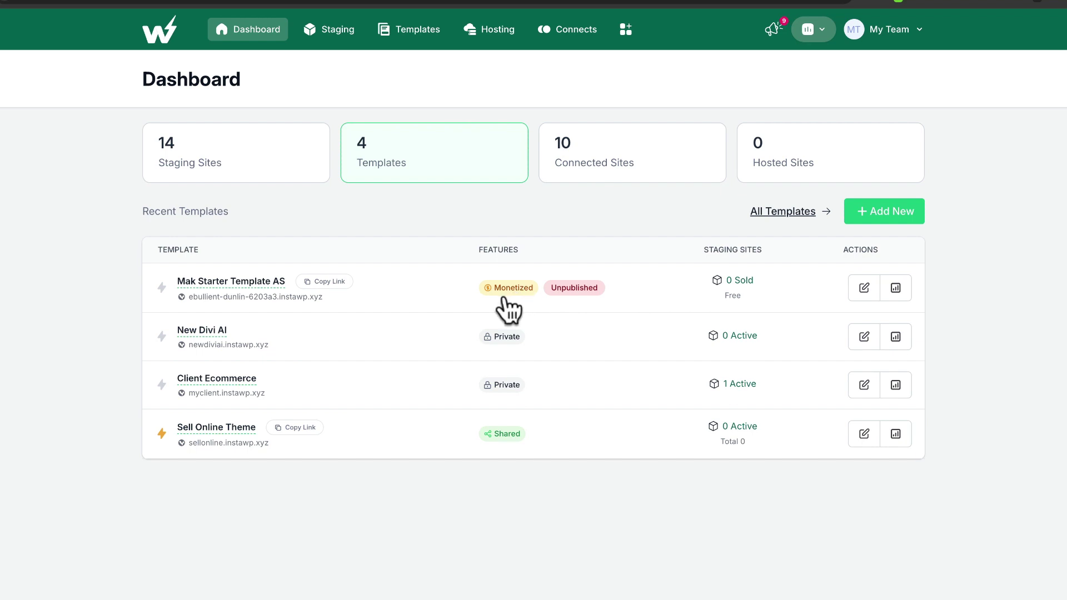
{"action": "left_click", "coordinate": [897, 289]}
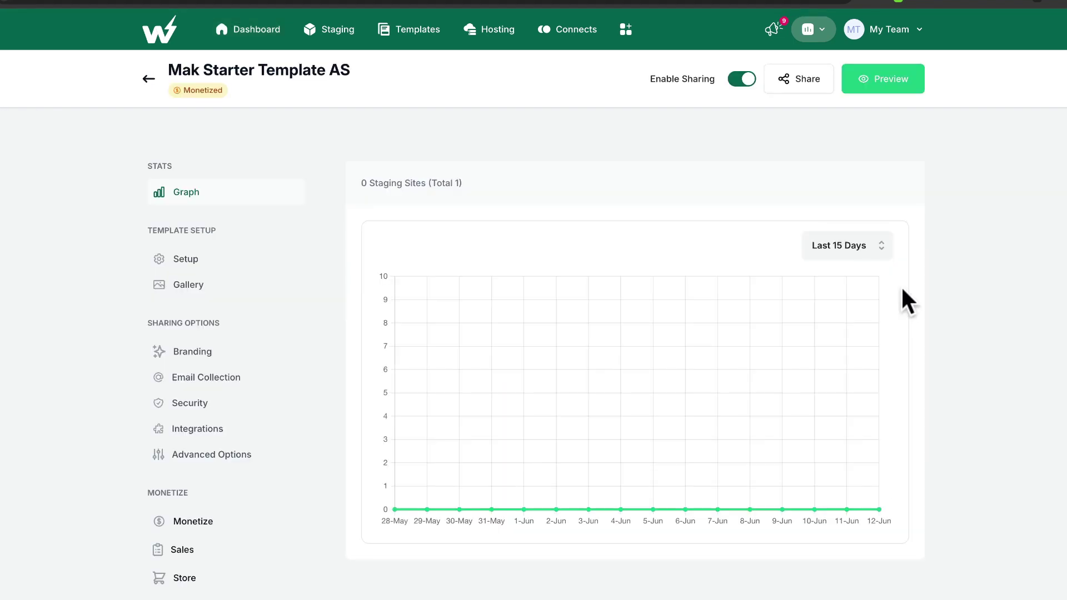
{"action": "left_click", "coordinate": [209, 351]}
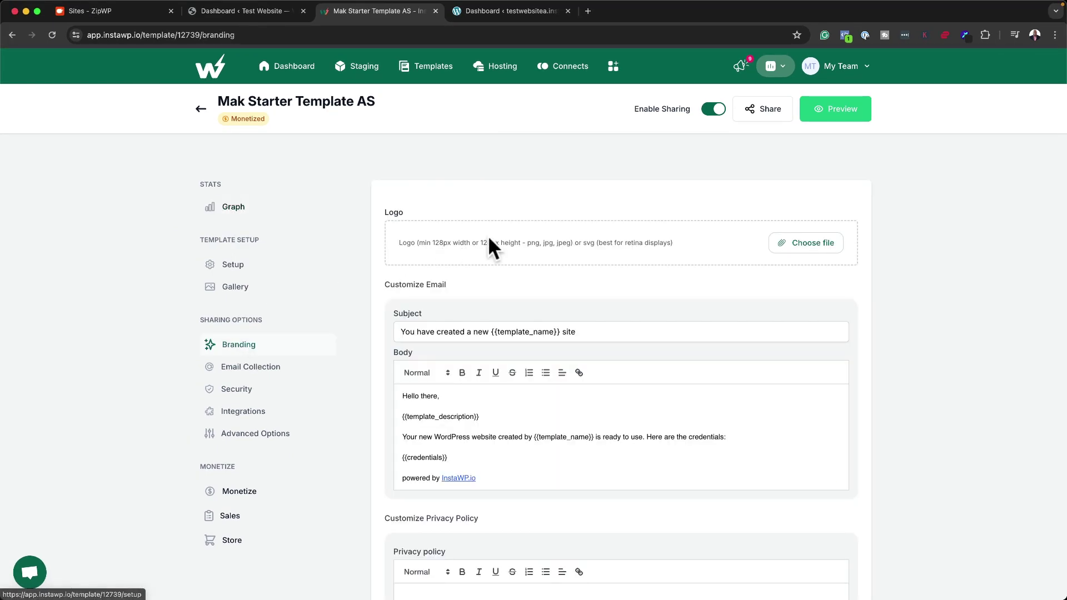
{"action": "left_click", "coordinate": [272, 376]}
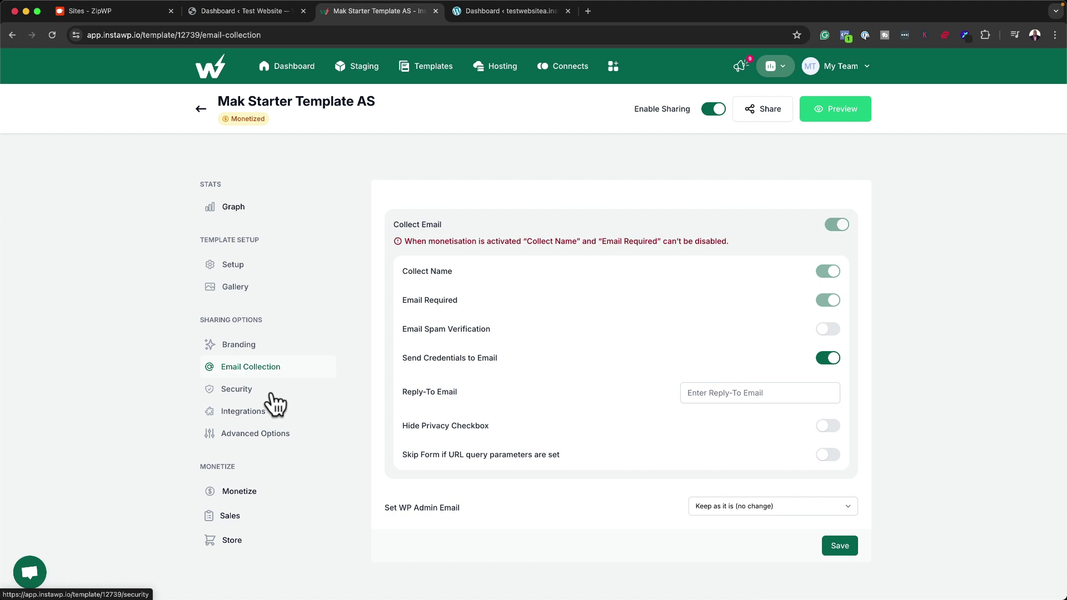
{"action": "left_click", "coordinate": [272, 395]}
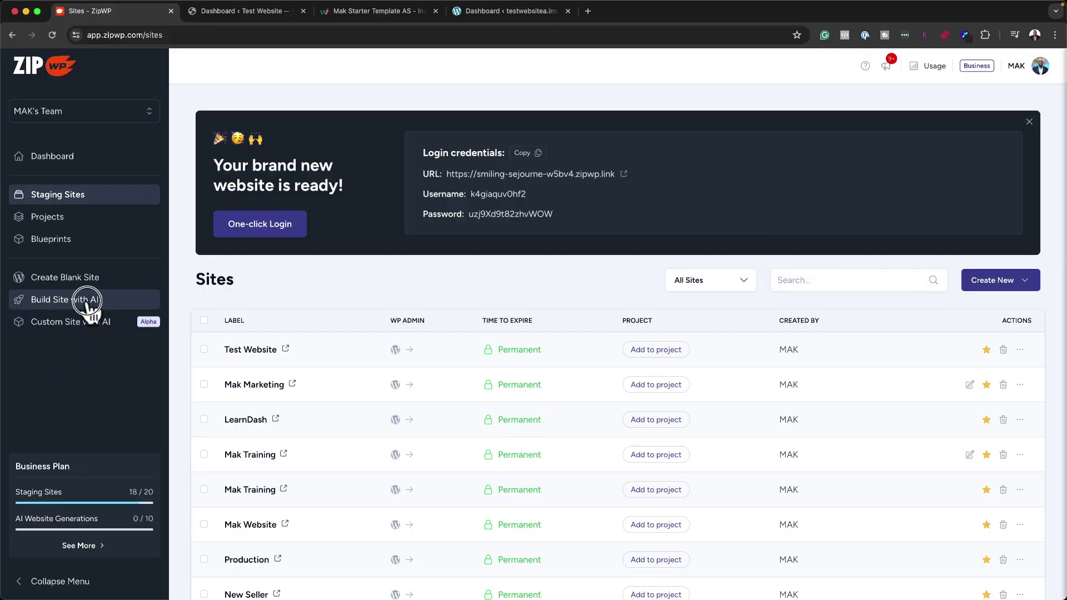
Step: In ZipWP, start an AI-built website named "Mak Site" for a Local business in the default English and continue to its description
{"action": "left_click", "coordinate": [91, 313]}
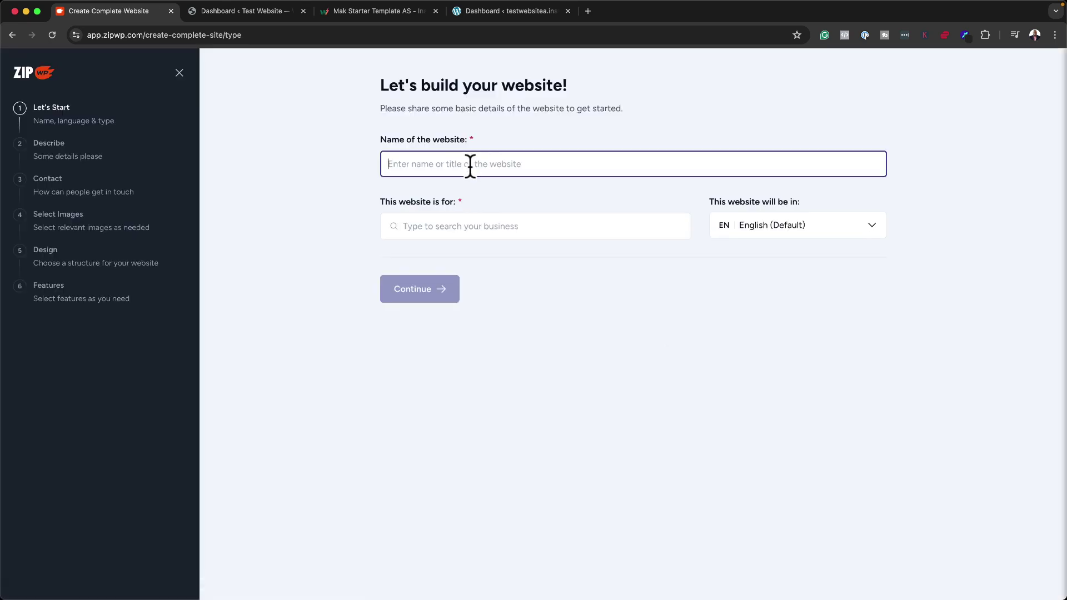
{"action": "type", "text": "Mak Site"}
{"action": "left_click", "coordinate": [451, 226]}
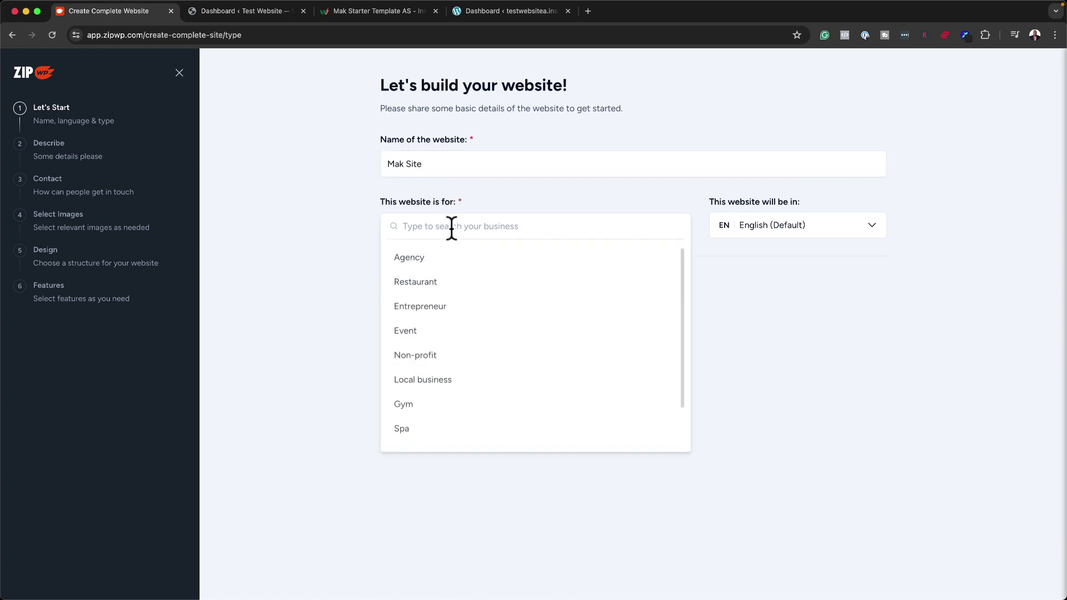
{"action": "left_click", "coordinate": [423, 380]}
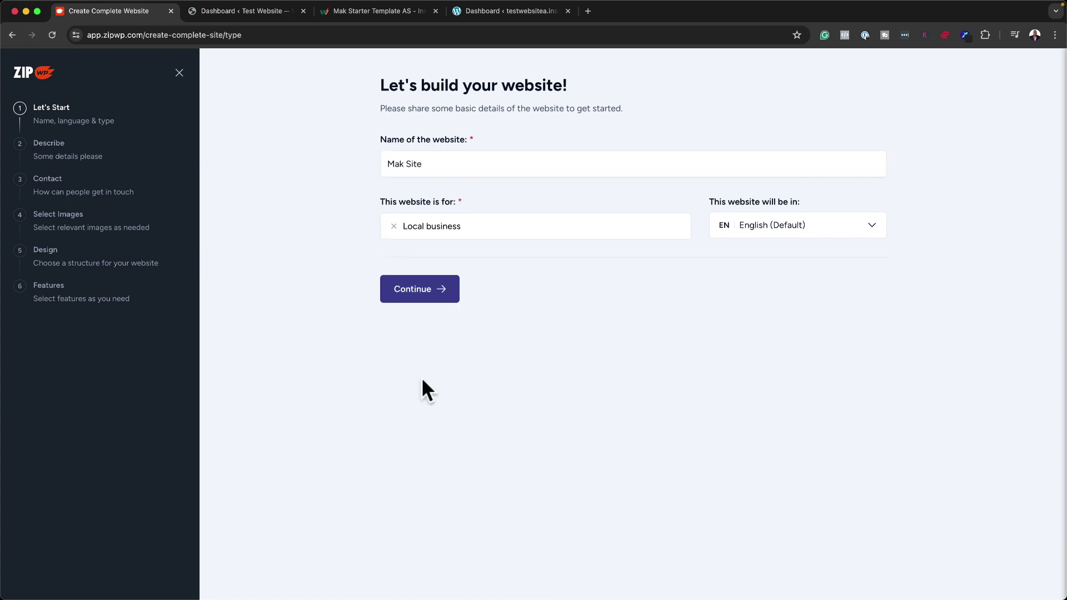
{"action": "left_click", "coordinate": [429, 300]}
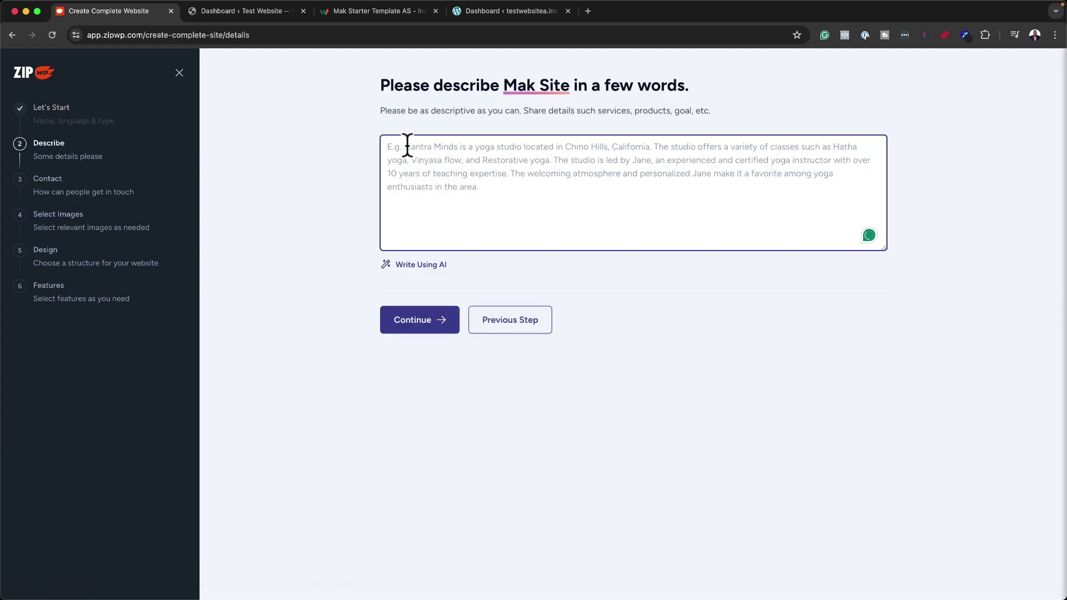
Step: Describe the site as "Mak site is a web consulting firm." and improve the text using AI
{"action": "type", "text": "Mak site is a web consulting firm."}
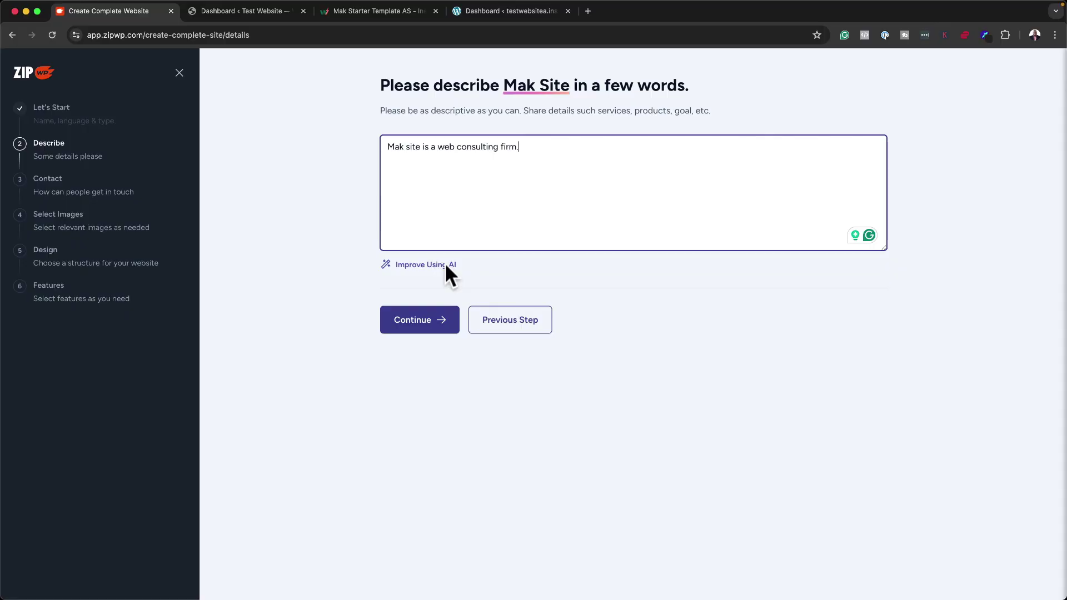
{"action": "left_click", "coordinate": [449, 271]}
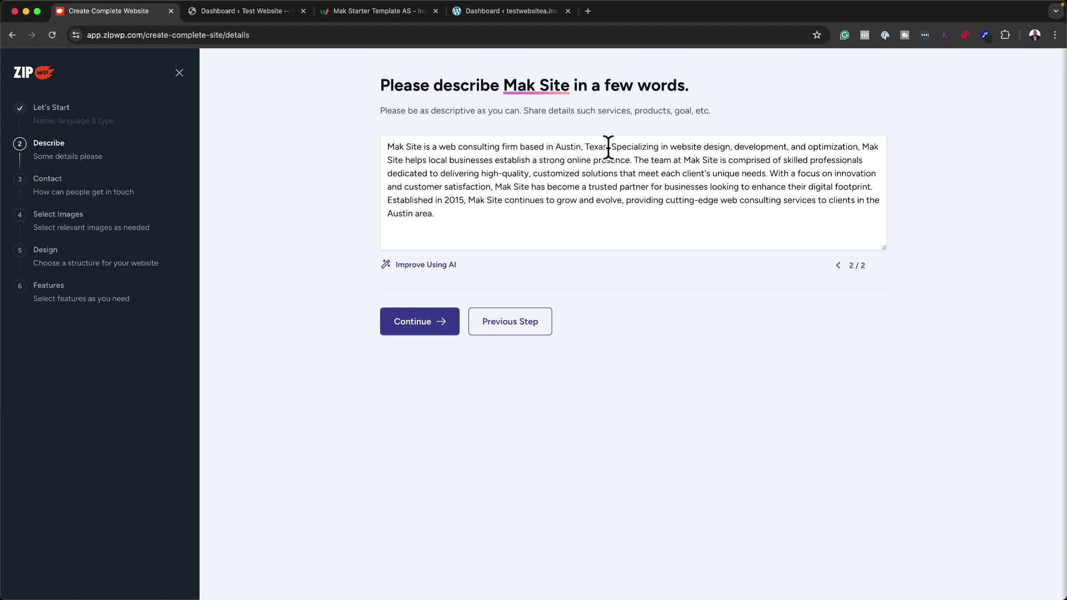
Step: Change the firm's base in the first sentence to London and start a new paragraph before "The team at Mak Site"
{"action": "left_click_drag", "start_coordinate": [608, 146], "coordinate": [559, 151]}
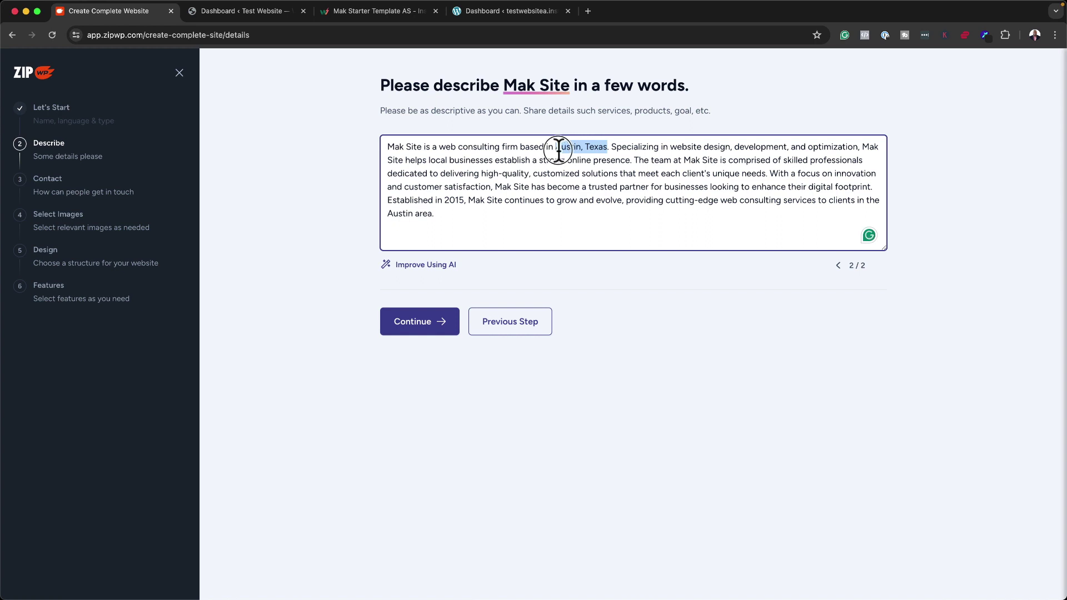
{"action": "type", "text": "London"}
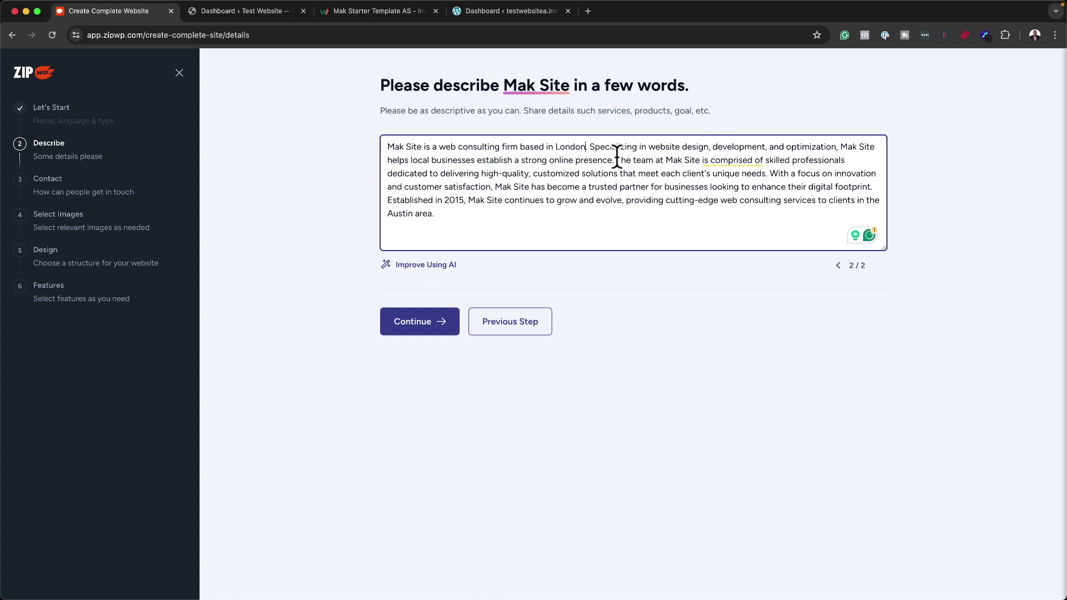
{"action": "left_click", "coordinate": [616, 160]}
{"action": "key", "text": "Return"}
{"action": "key", "text": "Return"}
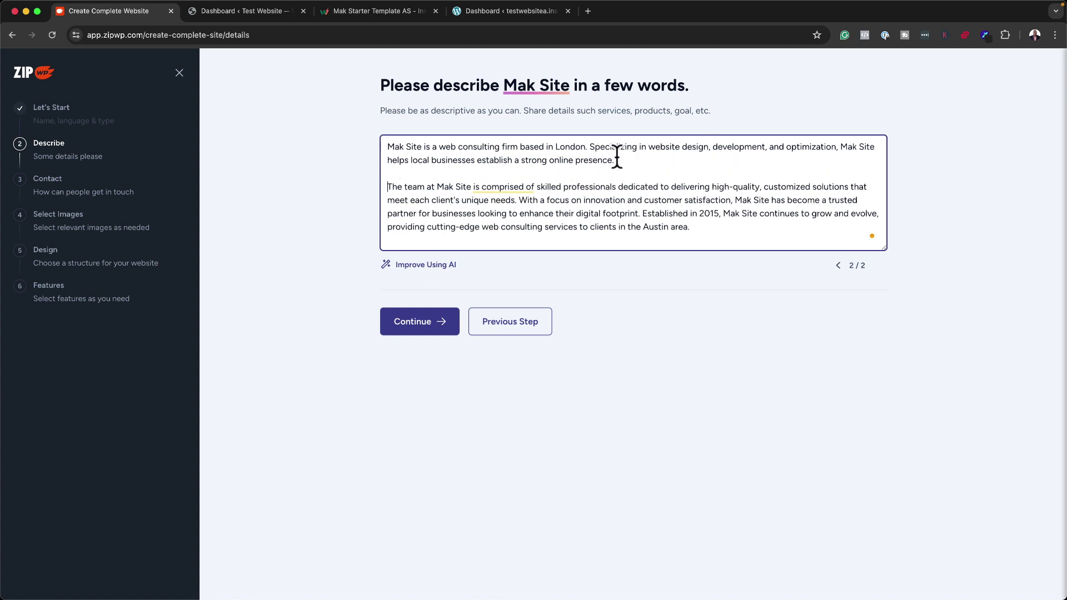
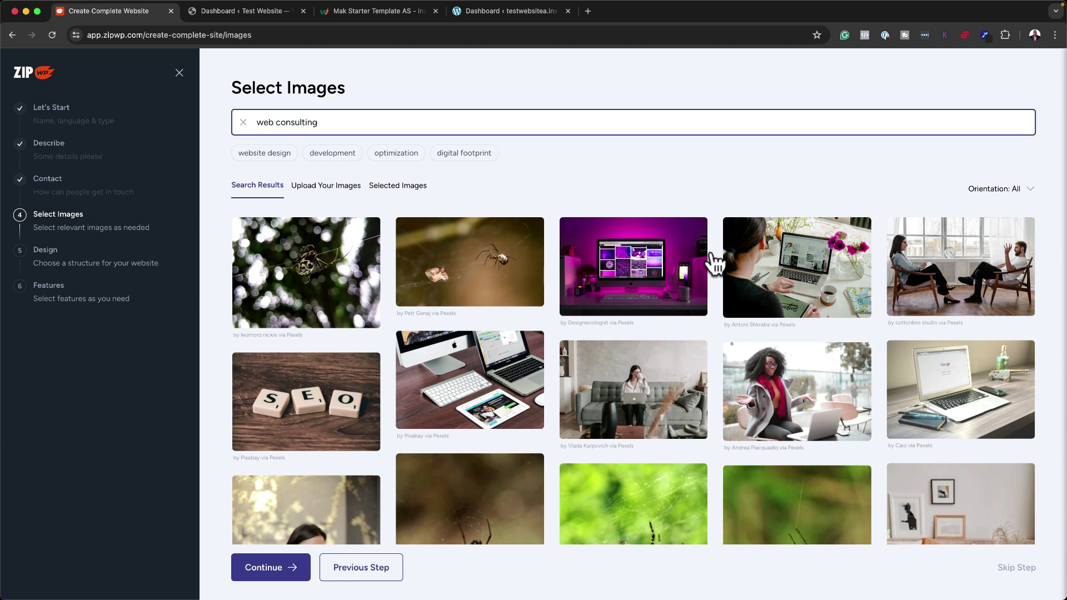
Step: Select the web consulting images of the purple-lit monitor, the two seated people, the woman on the sofa and the woman with a laptop outdoors
{"action": "left_click", "coordinate": [646, 277]}
{"action": "left_click", "coordinate": [942, 272]}
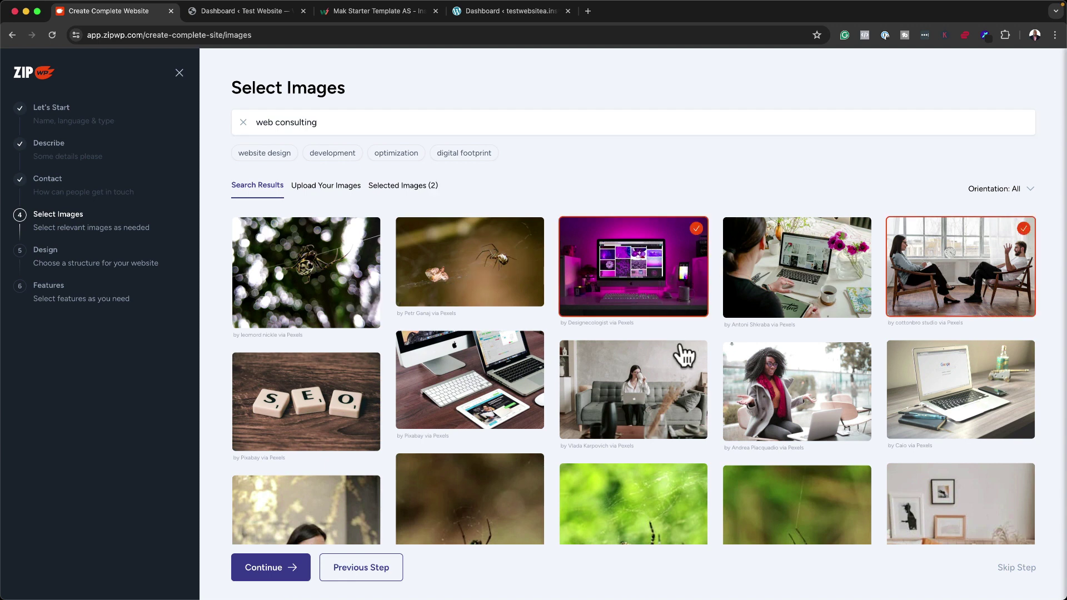
{"action": "left_click", "coordinate": [646, 385]}
{"action": "left_click", "coordinate": [751, 399]}
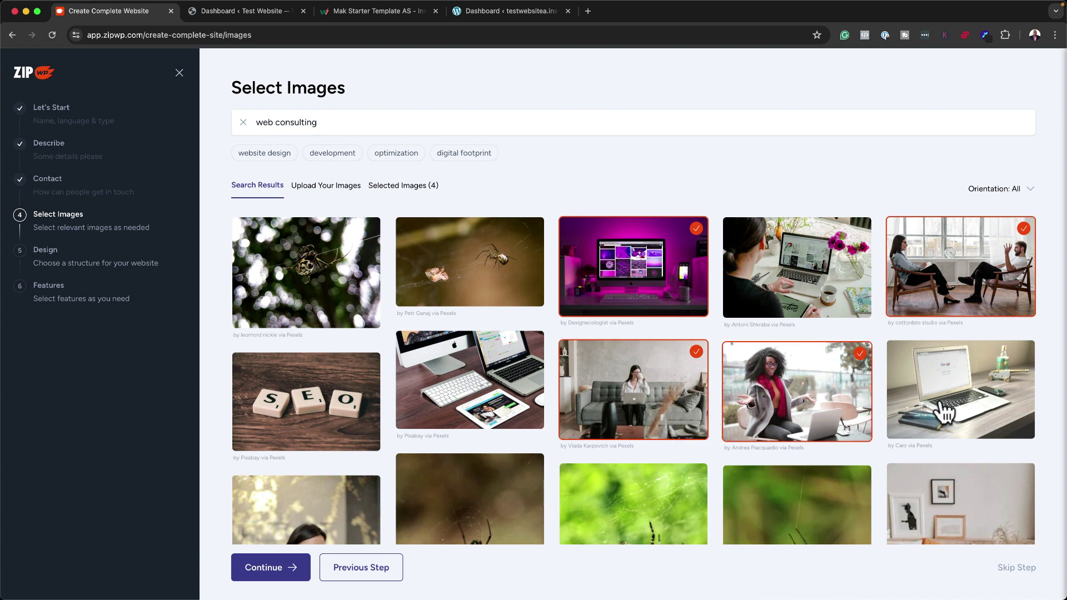
Step: Show the suggested development images and add the dual-monitor code photo and the photo of two women at a laptop
{"action": "scroll", "coordinate": [868, 394], "scroll_direction": "down", "scroll_amount": 1}
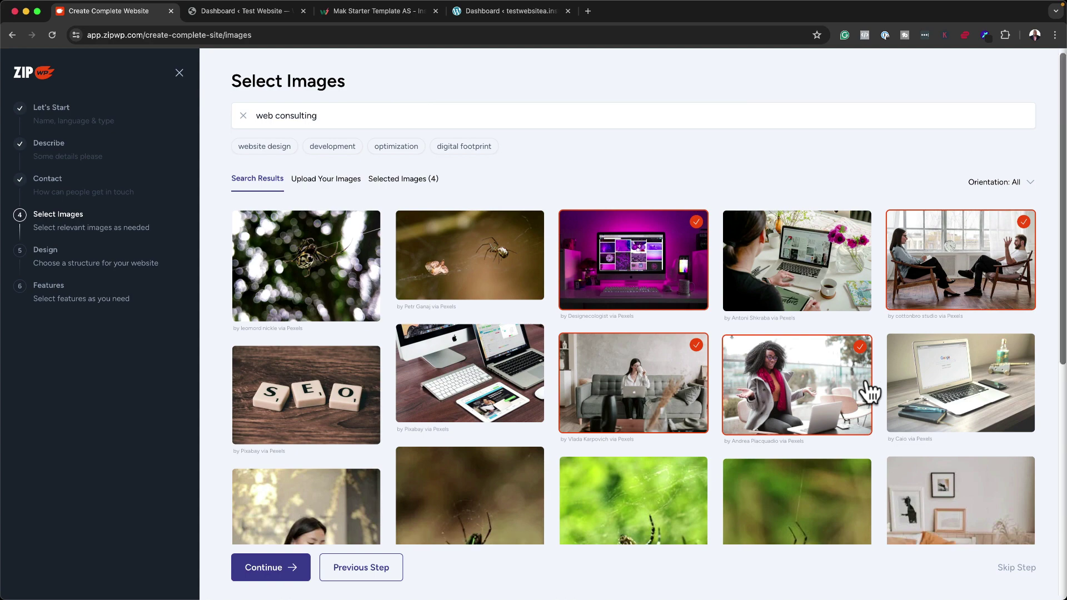
{"action": "left_click", "coordinate": [334, 146]}
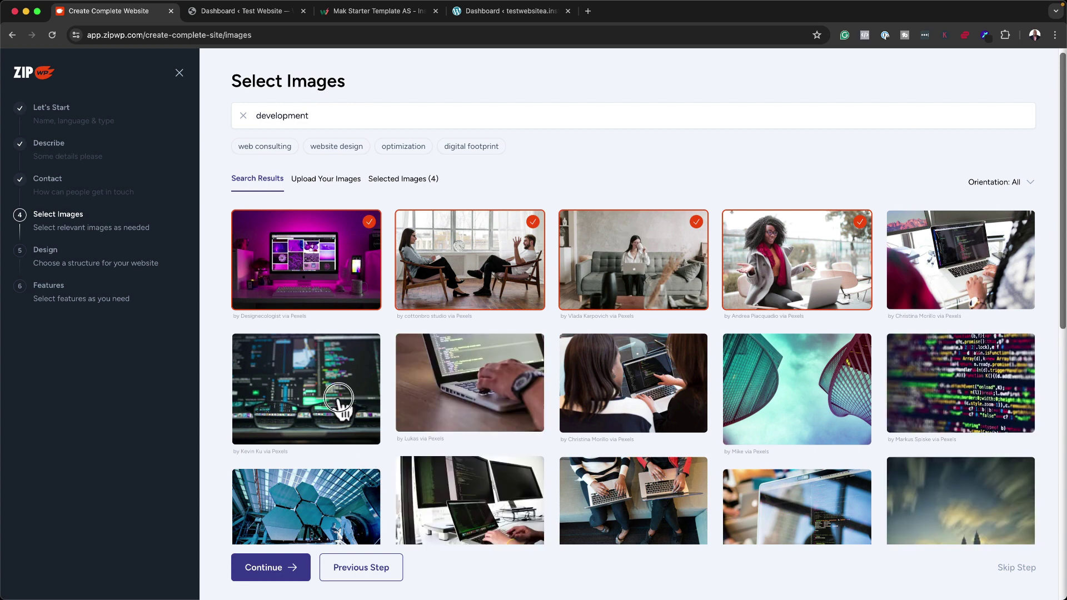
{"action": "left_click", "coordinate": [339, 399]}
{"action": "left_click", "coordinate": [685, 414]}
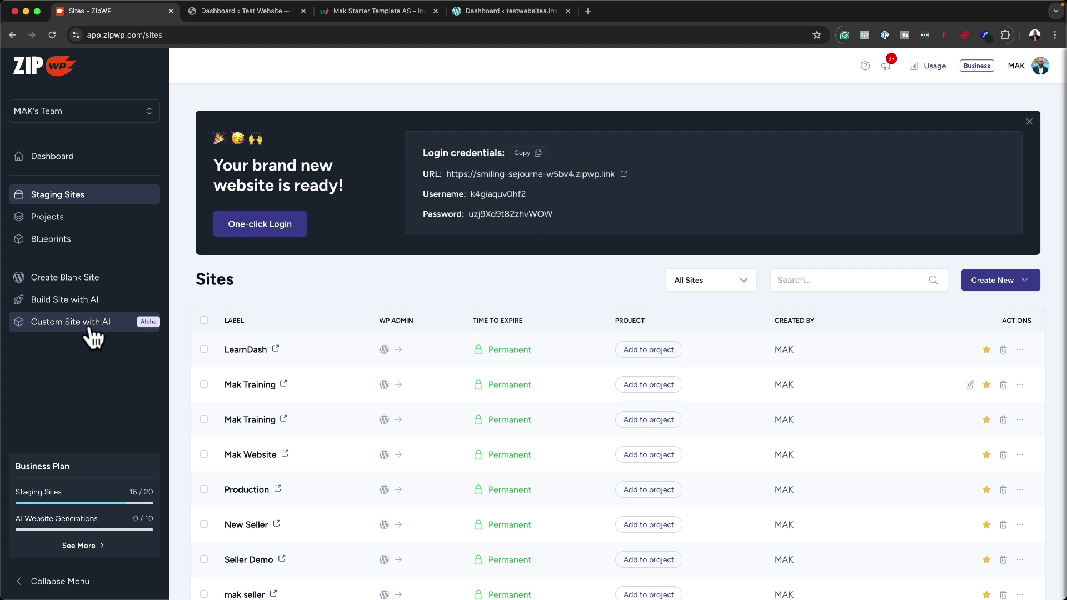
Step: Start a custom AI site for the business "Mak Website", described as "We are a web consulting agency based in London"
{"action": "left_click", "coordinate": [92, 328]}
{"action": "left_click", "coordinate": [961, 140]}
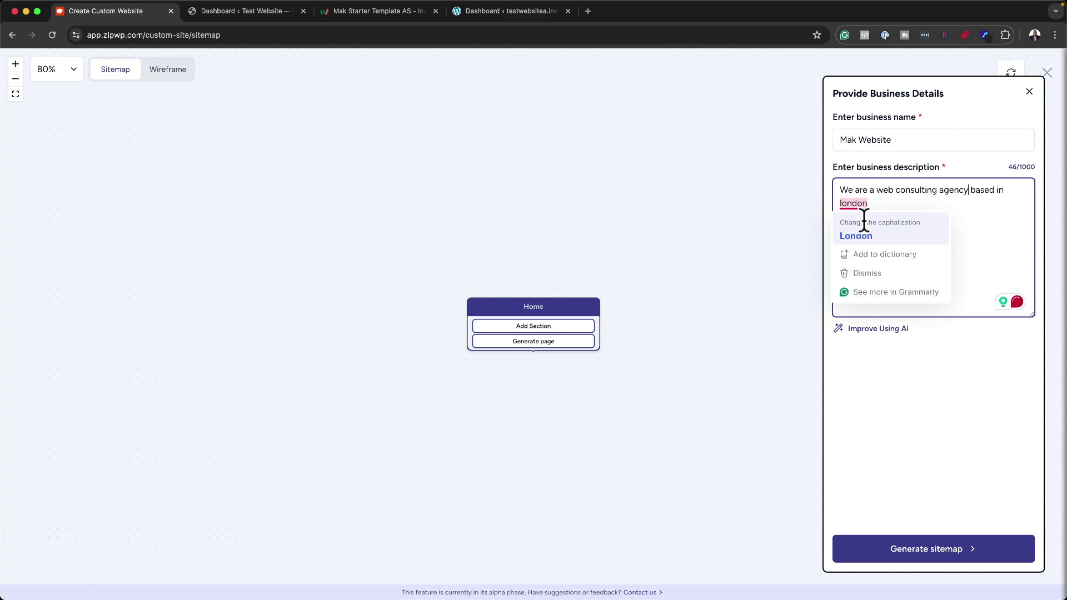
{"action": "left_click", "coordinate": [865, 233]}
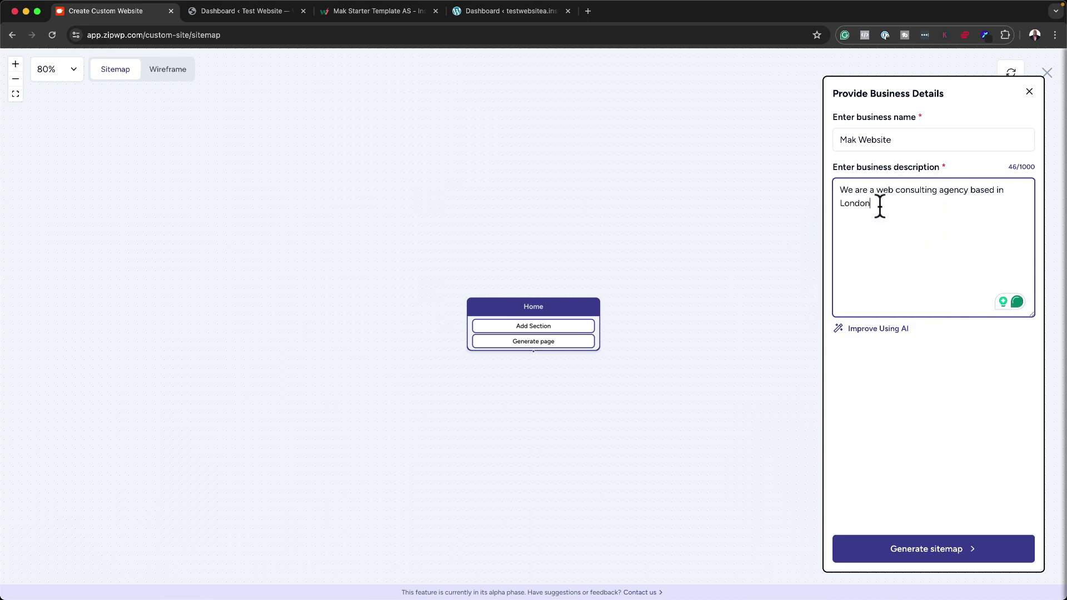
Step: Improve the business description using AI and generate the sitemap
{"action": "left_click", "coordinate": [870, 333]}
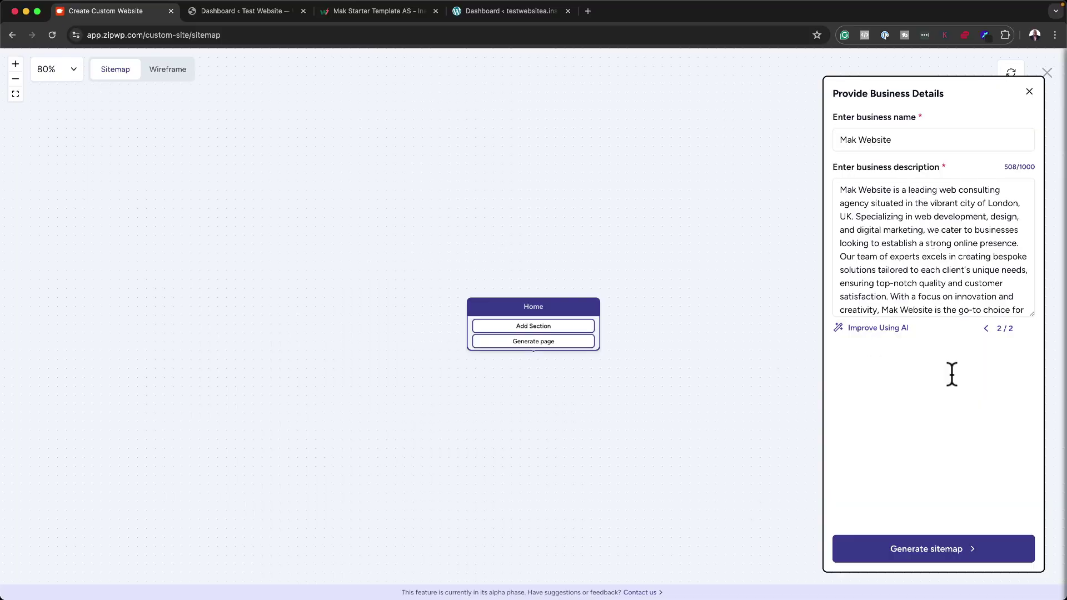
{"action": "left_click", "coordinate": [925, 558]}
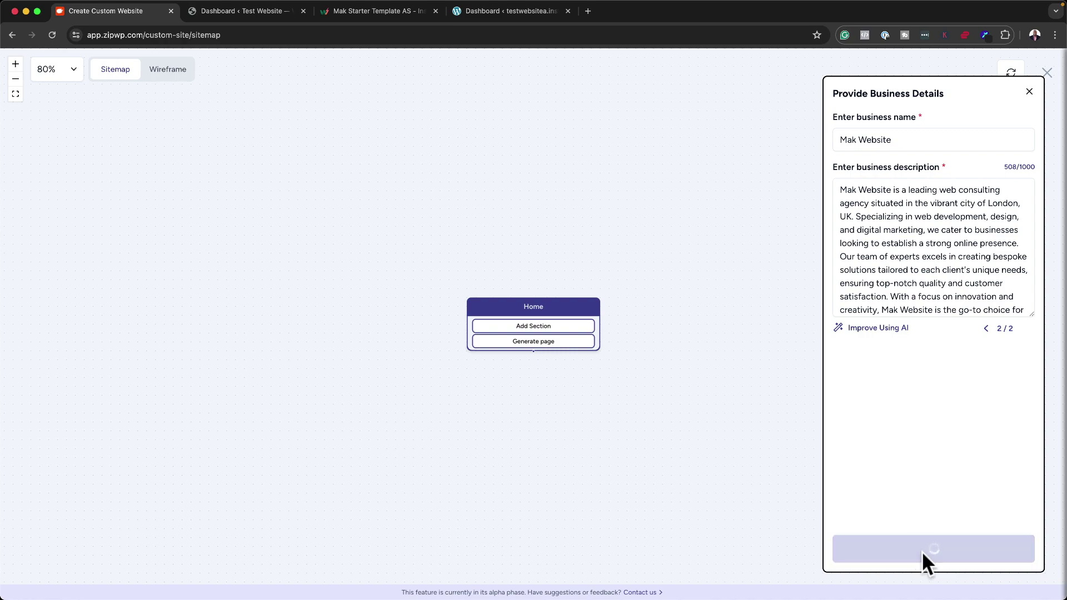